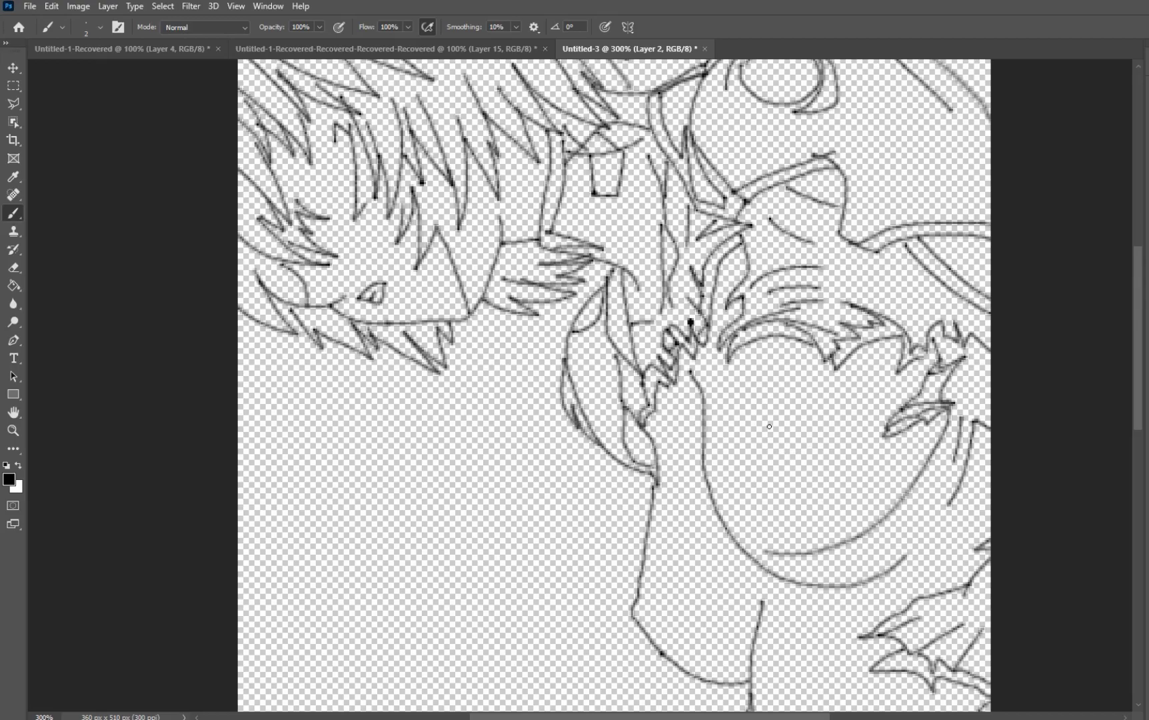
Set the brush size to 3 px and fill the arched band above the large rounded face shape with black.
{"action": "left_click", "coordinate": [13, 430]}
{"action": "left_click", "coordinate": [814, 444]}
{"action": "scroll", "coordinate": [733, 370], "scroll_direction": "up", "scroll_amount": 2}
{"action": "left_click", "coordinate": [12, 214]}
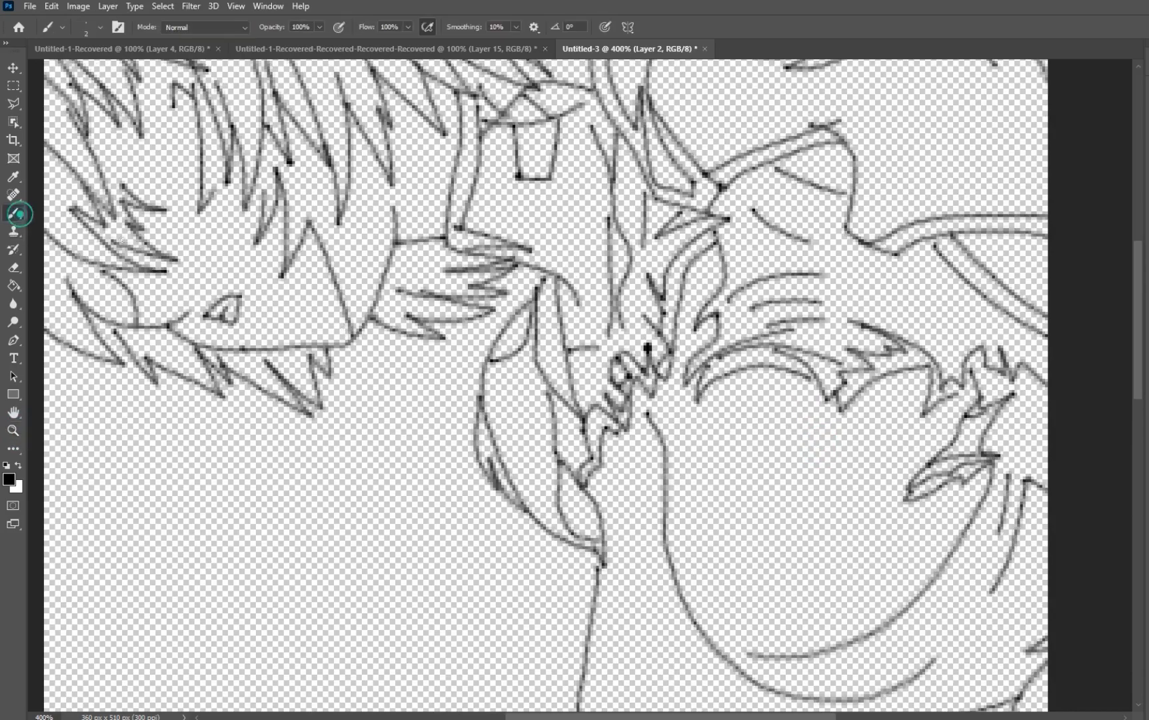
{"action": "right_click", "coordinate": [768, 413]}
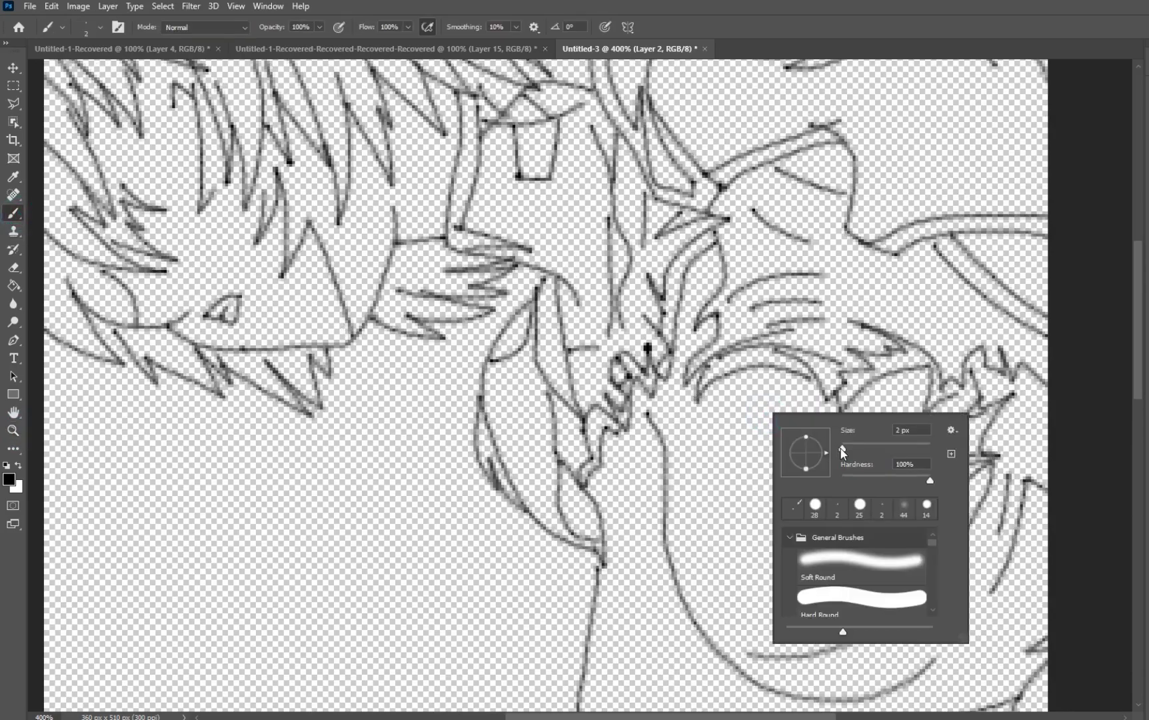
{"action": "left_click_drag", "start_coordinate": [844, 448], "coordinate": [841, 449]}
{"action": "key", "text": "Return"}
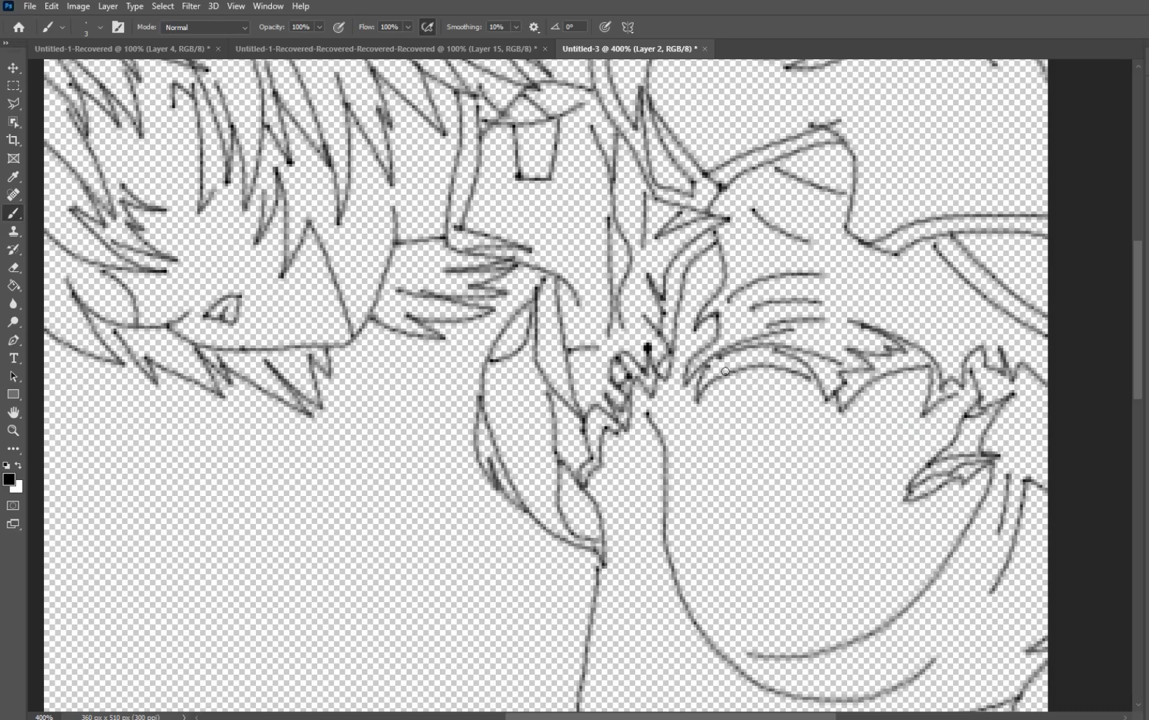
{"action": "mouse_move", "coordinate": [716, 362]}
{"action": "left_mouse_down"}
{"action": "mouse_move", "coordinate": [727, 358]}
{"action": "mouse_move", "coordinate": [704, 377]}
{"action": "mouse_move", "coordinate": [712, 362]}
{"action": "mouse_move", "coordinate": [705, 388]}
{"action": "mouse_move", "coordinate": [713, 370]}
{"action": "mouse_move", "coordinate": [760, 360]}
{"action": "mouse_move", "coordinate": [824, 397]}
{"action": "mouse_move", "coordinate": [804, 364]}
{"action": "mouse_move", "coordinate": [790, 364]}
{"action": "mouse_move", "coordinate": [808, 377]}
{"action": "mouse_move", "coordinate": [746, 359]}
{"action": "mouse_move", "coordinate": [720, 370]}
{"action": "mouse_move", "coordinate": [794, 365]}
{"action": "mouse_move", "coordinate": [761, 360]}
{"action": "mouse_move", "coordinate": [710, 370]}
{"action": "mouse_move", "coordinate": [763, 353]}
{"action": "mouse_move", "coordinate": [795, 366]}
{"action": "mouse_move", "coordinate": [713, 371]}
{"action": "mouse_move", "coordinate": [779, 359]}
{"action": "mouse_move", "coordinate": [788, 363]}
{"action": "mouse_move", "coordinate": [714, 366]}
{"action": "mouse_move", "coordinate": [782, 362]}
{"action": "mouse_move", "coordinate": [811, 384]}
{"action": "mouse_move", "coordinate": [754, 363]}
{"action": "mouse_move", "coordinate": [727, 369]}
{"action": "left_mouse_up"}
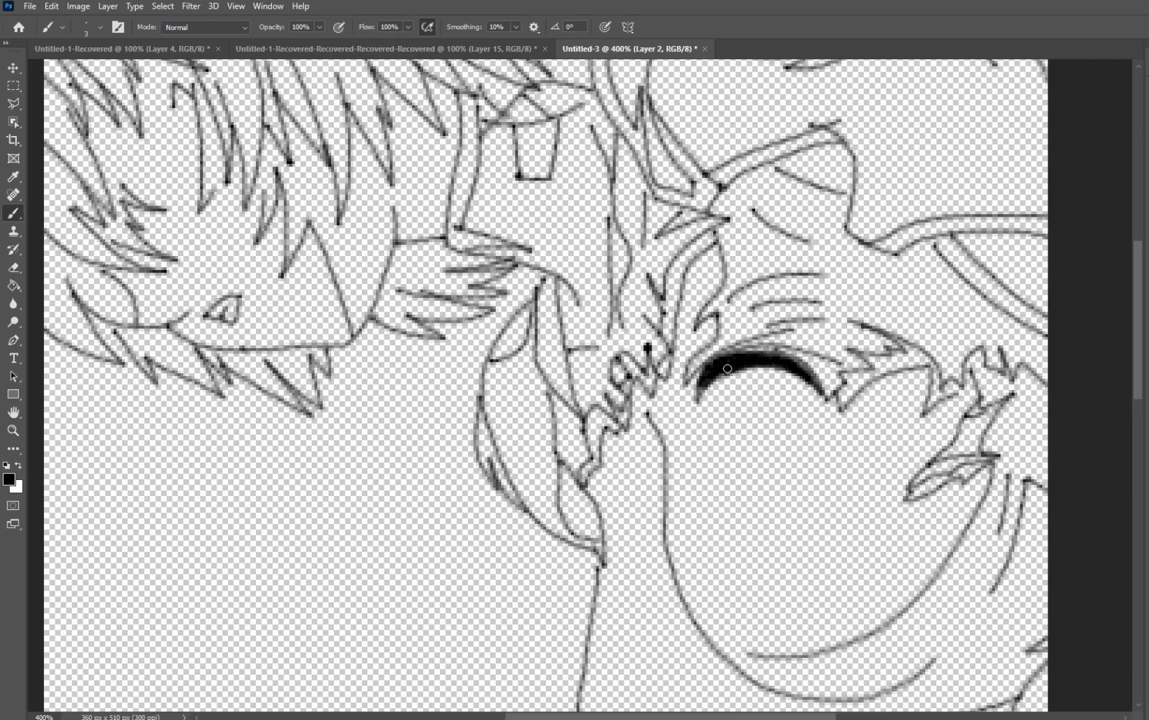
{"action": "mouse_move", "coordinate": [721, 366]}
{"action": "left_mouse_down"}
{"action": "mouse_move", "coordinate": [792, 362]}
{"action": "mouse_move", "coordinate": [819, 389]}
{"action": "mouse_move", "coordinate": [754, 354]}
{"action": "left_mouse_up"}
Fill the jagged hair strands beside the black arch with solid black.
{"action": "mouse_move", "coordinate": [847, 394]}
{"action": "left_mouse_down"}
{"action": "mouse_move", "coordinate": [875, 378]}
{"action": "mouse_move", "coordinate": [844, 378]}
{"action": "mouse_move", "coordinate": [849, 386]}
{"action": "mouse_move", "coordinate": [847, 377]}
{"action": "mouse_move", "coordinate": [932, 365]}
{"action": "mouse_move", "coordinate": [904, 350]}
{"action": "mouse_move", "coordinate": [934, 366]}
{"action": "mouse_move", "coordinate": [909, 344]}
{"action": "mouse_move", "coordinate": [924, 360]}
{"action": "mouse_move", "coordinate": [871, 354]}
{"action": "mouse_move", "coordinate": [910, 365]}
{"action": "left_mouse_up"}
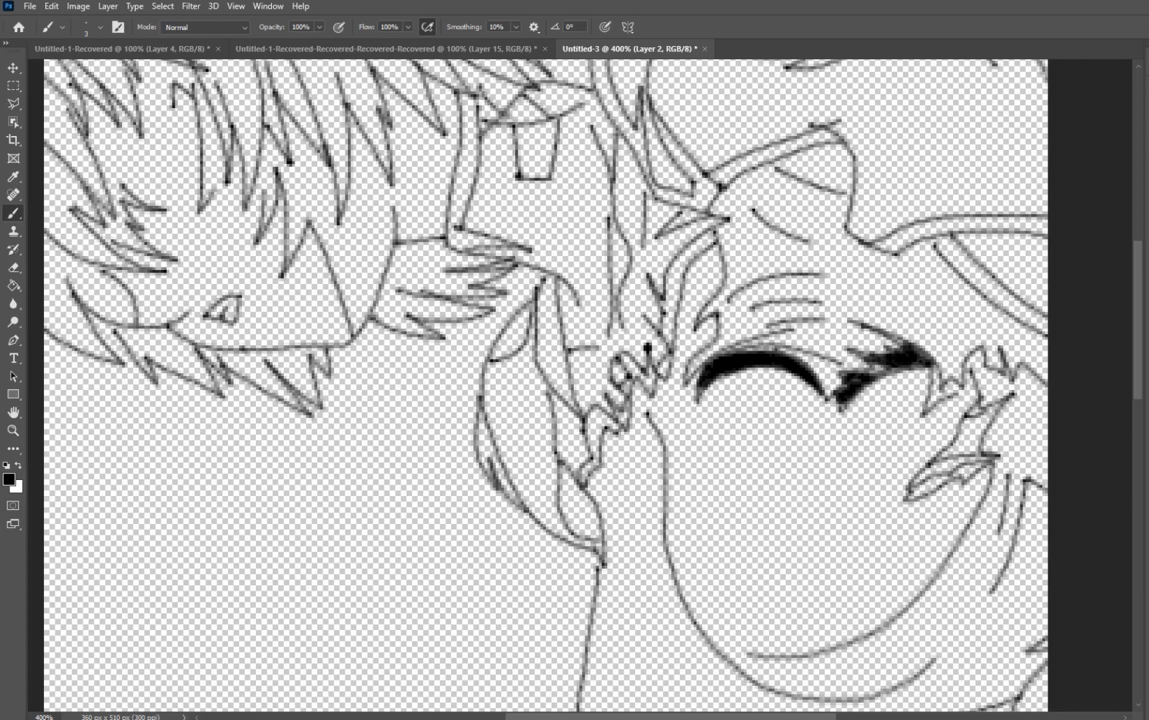
{"action": "left_click_drag", "start_coordinate": [886, 363], "coordinate": [879, 368]}
{"action": "mouse_move", "coordinate": [899, 361]}
{"action": "left_mouse_down"}
{"action": "mouse_move", "coordinate": [850, 387]}
{"action": "mouse_move", "coordinate": [926, 368]}
{"action": "mouse_move", "coordinate": [851, 381]}
{"action": "mouse_move", "coordinate": [881, 364]}
{"action": "mouse_move", "coordinate": [920, 363]}
{"action": "mouse_move", "coordinate": [933, 386]}
{"action": "mouse_move", "coordinate": [937, 377]}
{"action": "mouse_move", "coordinate": [928, 405]}
{"action": "mouse_move", "coordinate": [958, 388]}
{"action": "mouse_move", "coordinate": [933, 400]}
{"action": "mouse_move", "coordinate": [957, 387]}
{"action": "mouse_move", "coordinate": [933, 400]}
{"action": "mouse_move", "coordinate": [937, 376]}
{"action": "mouse_move", "coordinate": [932, 397]}
{"action": "mouse_move", "coordinate": [936, 387]}
{"action": "left_mouse_up"}
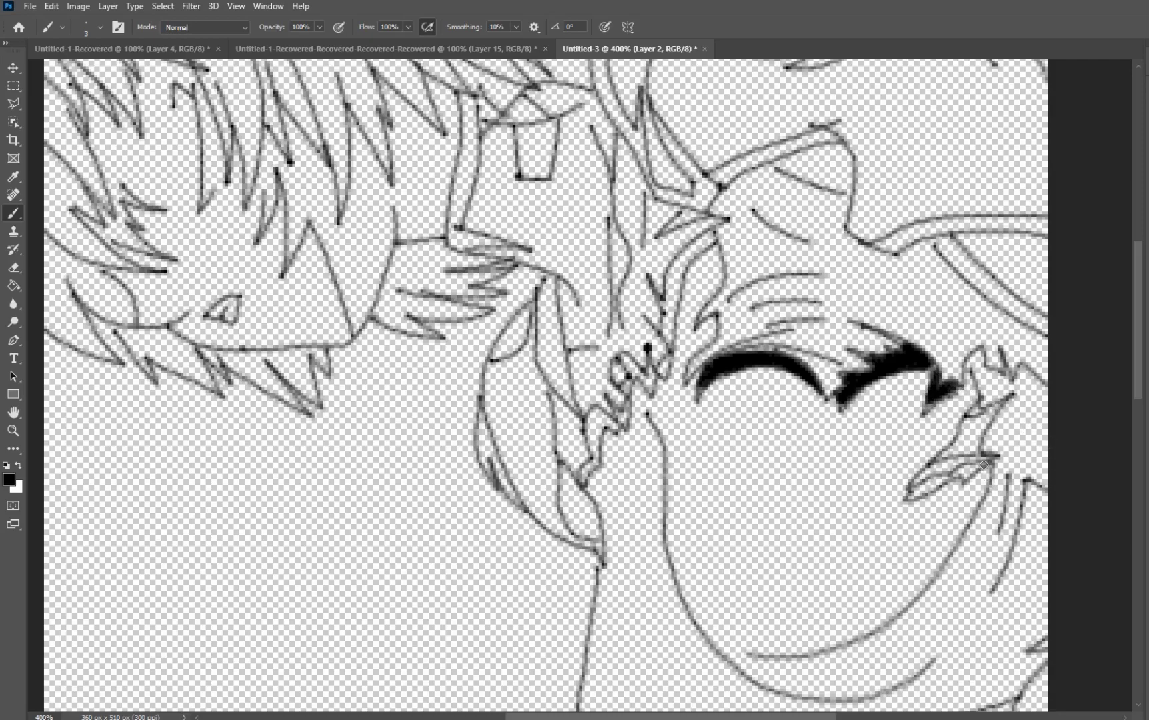
Fill the lower half of the leaf-shaped tuft and the spiky clumps near the canvas edge with black.
{"action": "mouse_move", "coordinate": [984, 465]}
{"action": "left_mouse_down"}
{"action": "mouse_move", "coordinate": [912, 498]}
{"action": "mouse_move", "coordinate": [973, 473]}
{"action": "left_mouse_up"}
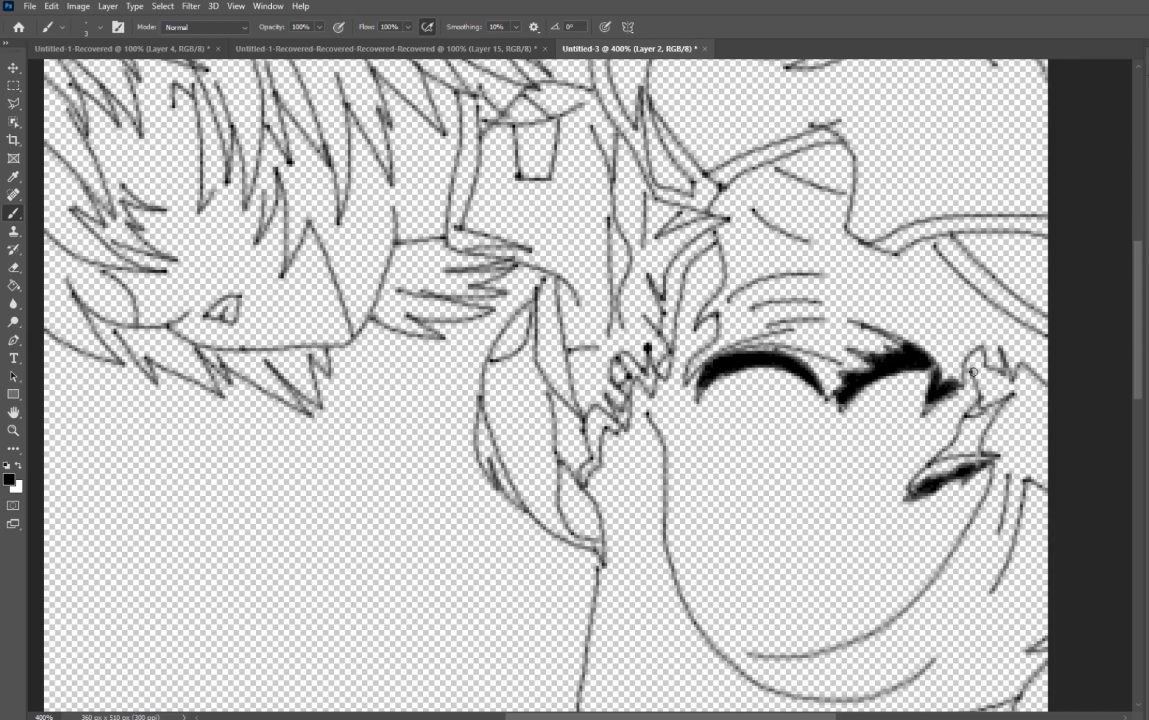
{"action": "left_click_drag", "start_coordinate": [974, 358], "coordinate": [978, 366]}
{"action": "left_click", "coordinate": [975, 484]}
{"action": "mouse_move", "coordinate": [979, 365]}
{"action": "left_mouse_down"}
{"action": "mouse_move", "coordinate": [986, 395]}
{"action": "mouse_move", "coordinate": [977, 358]}
{"action": "mouse_move", "coordinate": [979, 368]}
{"action": "left_mouse_up"}
{"action": "left_click_drag", "start_coordinate": [982, 363], "coordinate": [987, 385]}
{"action": "left_click_drag", "start_coordinate": [996, 388], "coordinate": [983, 367]}
{"action": "mouse_move", "coordinate": [983, 367]}
{"action": "left_mouse_down"}
{"action": "mouse_move", "coordinate": [994, 387]}
{"action": "mouse_move", "coordinate": [977, 360]}
{"action": "mouse_move", "coordinate": [998, 372]}
{"action": "mouse_move", "coordinate": [994, 399]}
{"action": "mouse_move", "coordinate": [1023, 384]}
{"action": "mouse_move", "coordinate": [1012, 379]}
{"action": "mouse_move", "coordinate": [1020, 370]}
{"action": "mouse_move", "coordinate": [1054, 395]}
{"action": "mouse_move", "coordinate": [1026, 376]}
{"action": "mouse_move", "coordinate": [1041, 398]}
{"action": "mouse_move", "coordinate": [1008, 412]}
{"action": "mouse_move", "coordinate": [986, 453]}
{"action": "mouse_move", "coordinate": [1015, 399]}
{"action": "mouse_move", "coordinate": [997, 443]}
{"action": "mouse_move", "coordinate": [1015, 408]}
{"action": "left_mouse_up"}
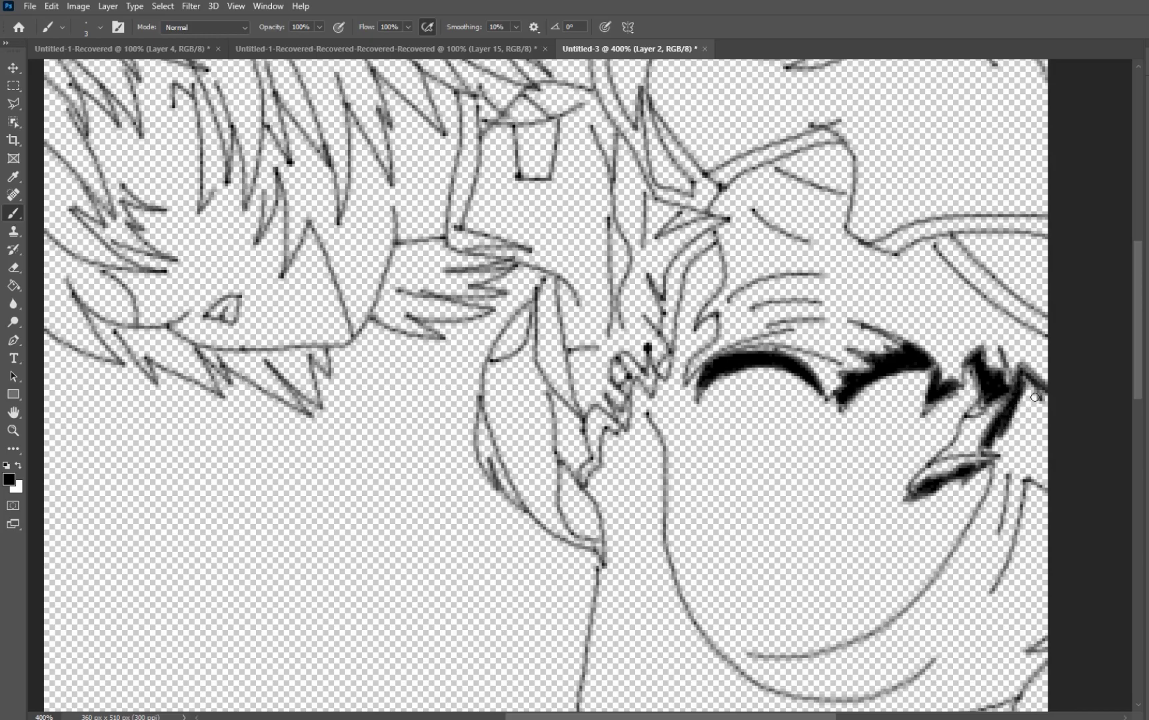
Enlarge the brush to 9 px and fill the open area between the spiky clump and the canvas edge with black.
{"action": "right_click", "coordinate": [999, 443]}
{"action": "left_click_drag", "start_coordinate": [1076, 477], "coordinate": [1081, 477]}
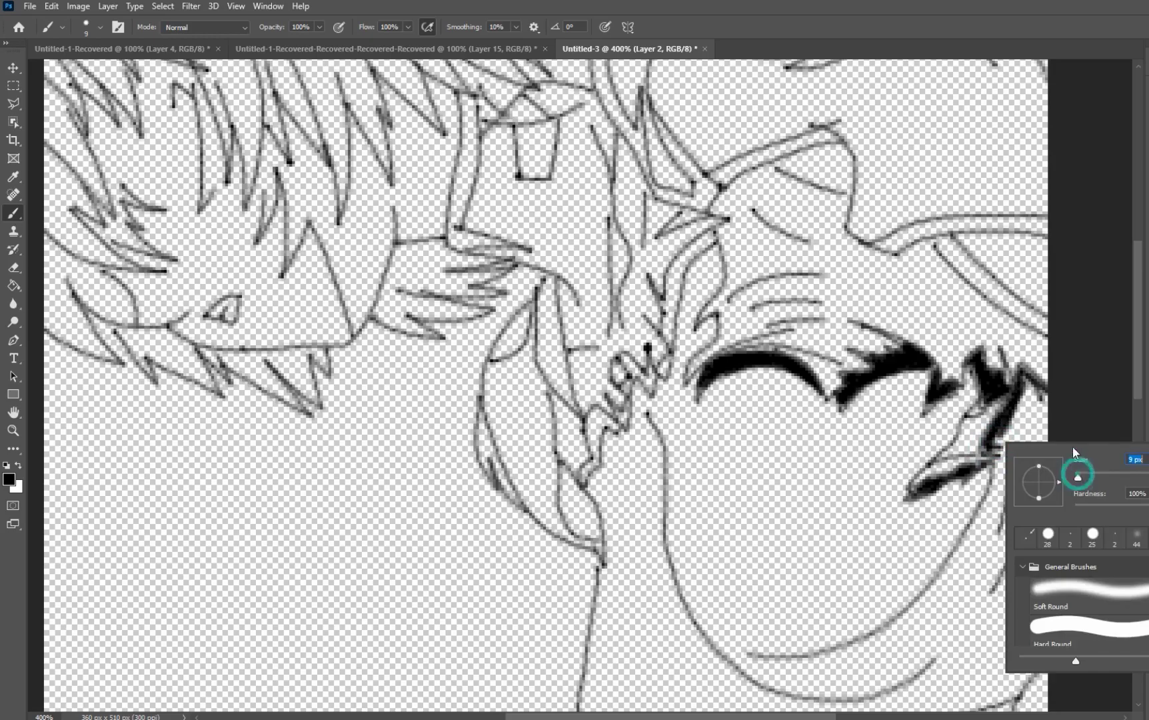
{"action": "left_click", "coordinate": [1080, 419]}
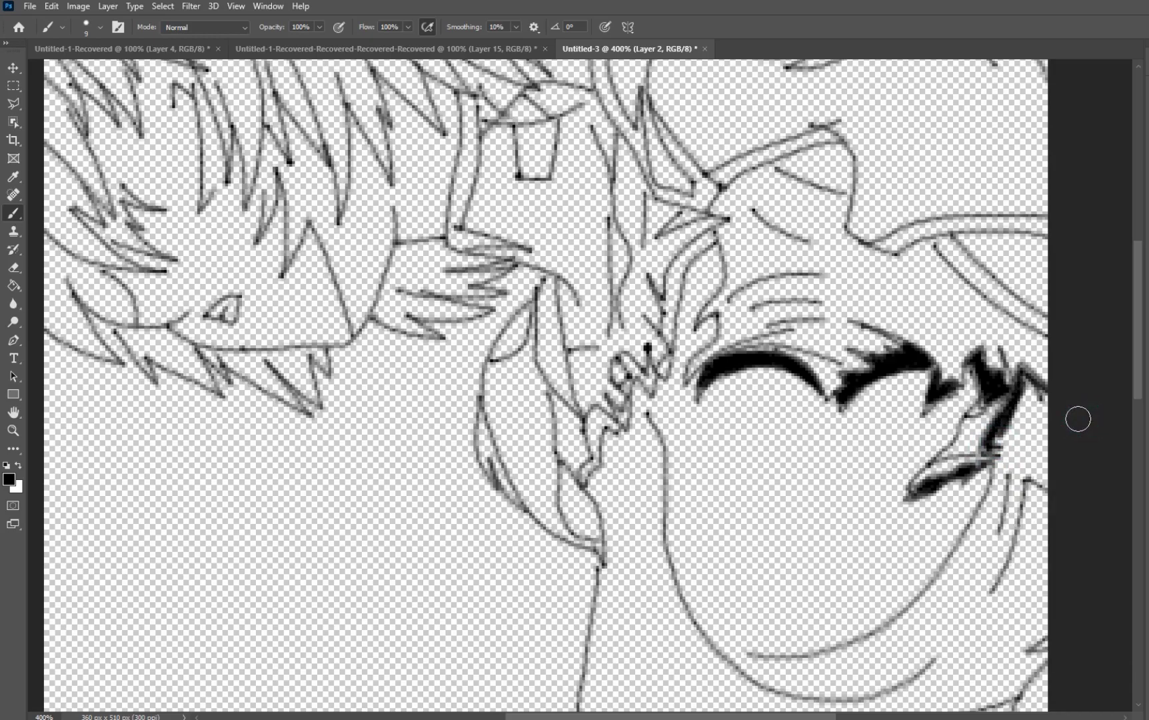
{"action": "mouse_move", "coordinate": [1041, 439]}
{"action": "left_mouse_down"}
{"action": "mouse_move", "coordinate": [1020, 415]}
{"action": "mouse_move", "coordinate": [1011, 451]}
{"action": "mouse_move", "coordinate": [1012, 434]}
{"action": "mouse_move", "coordinate": [999, 448]}
{"action": "mouse_move", "coordinate": [1028, 396]}
{"action": "mouse_move", "coordinate": [1051, 406]}
{"action": "mouse_move", "coordinate": [1028, 379]}
{"action": "mouse_move", "coordinate": [1026, 453]}
{"action": "mouse_move", "coordinate": [1035, 422]}
{"action": "mouse_move", "coordinate": [1039, 466]}
{"action": "mouse_move", "coordinate": [1042, 424]}
{"action": "mouse_move", "coordinate": [1049, 469]}
{"action": "mouse_move", "coordinate": [1039, 415]}
{"action": "mouse_move", "coordinate": [1036, 446]}
{"action": "mouse_move", "coordinate": [1053, 477]}
{"action": "mouse_move", "coordinate": [1003, 459]}
{"action": "mouse_move", "coordinate": [1034, 456]}
{"action": "mouse_move", "coordinate": [1032, 405]}
{"action": "left_mouse_up"}
Set the brush size to 5 px and paint a thick black curved stroke down from the filled area.
{"action": "right_click", "coordinate": [1031, 405]}
{"action": "left_click_drag", "start_coordinate": [1108, 438], "coordinate": [1106, 437]}
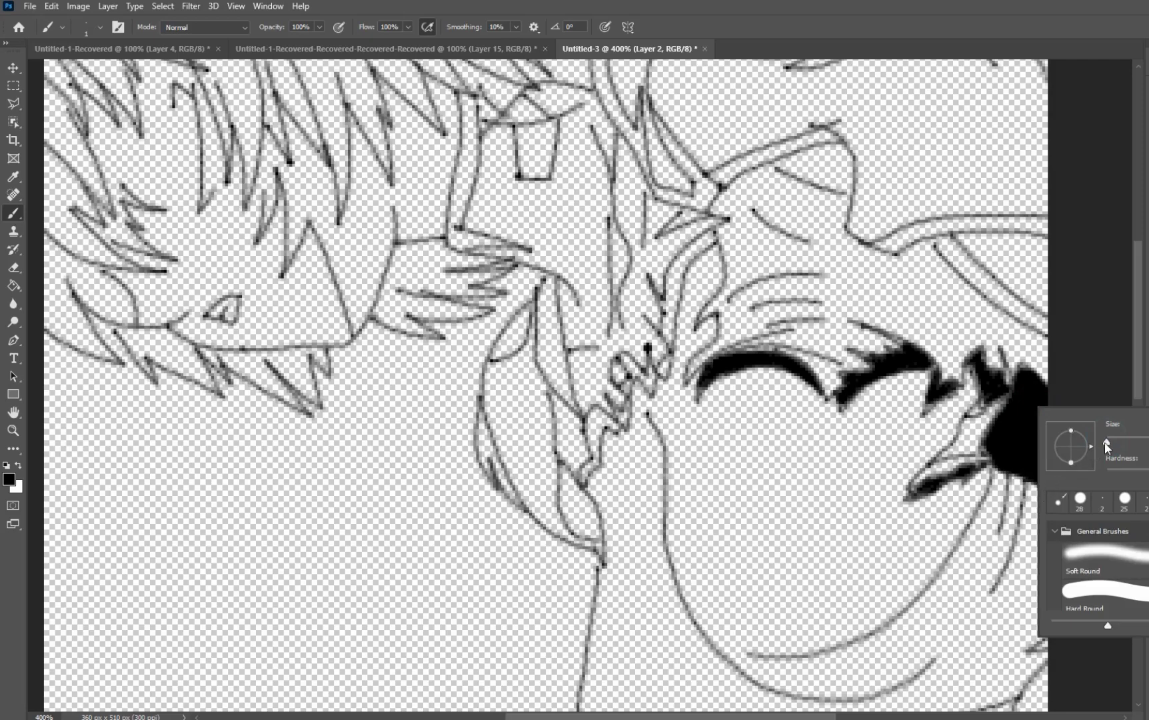
{"action": "left_click", "coordinate": [1110, 440]}
{"action": "key", "text": "Escape"}
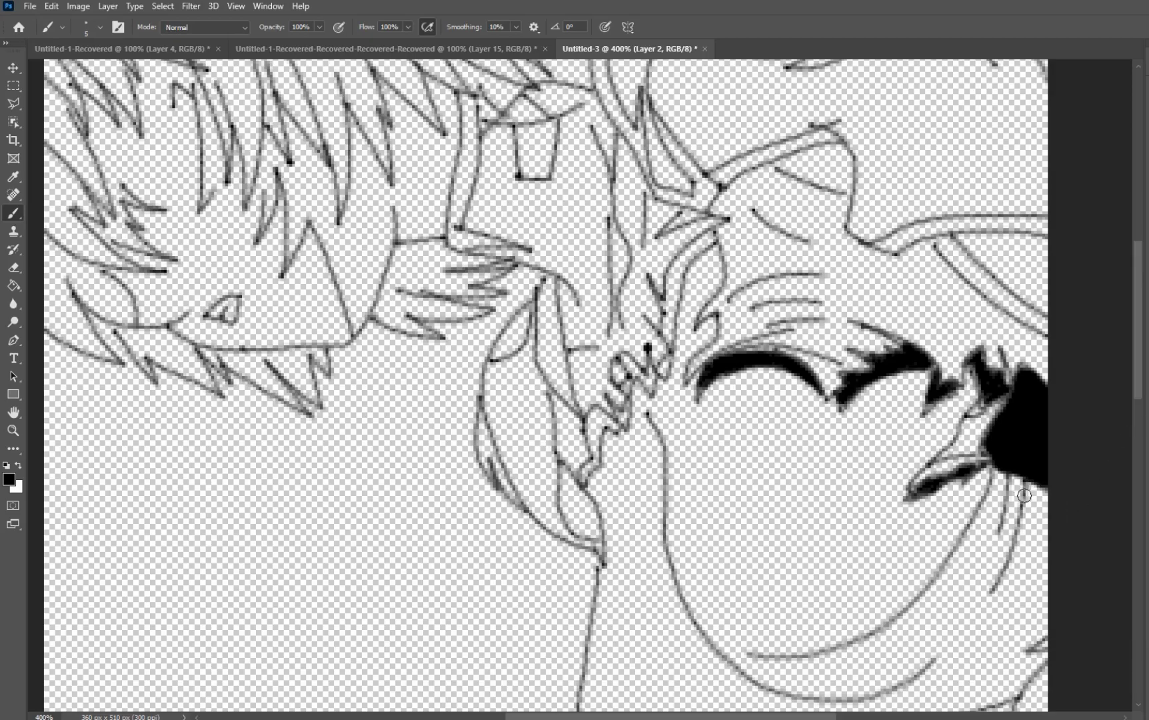
{"action": "left_click_drag", "start_coordinate": [1017, 477], "coordinate": [982, 598]}
Switch the painting color to white and paint broad strokes along the lower curve of the rounded face shape.
{"action": "scroll", "coordinate": [957, 634], "scroll_direction": "down", "scroll_amount": 2}
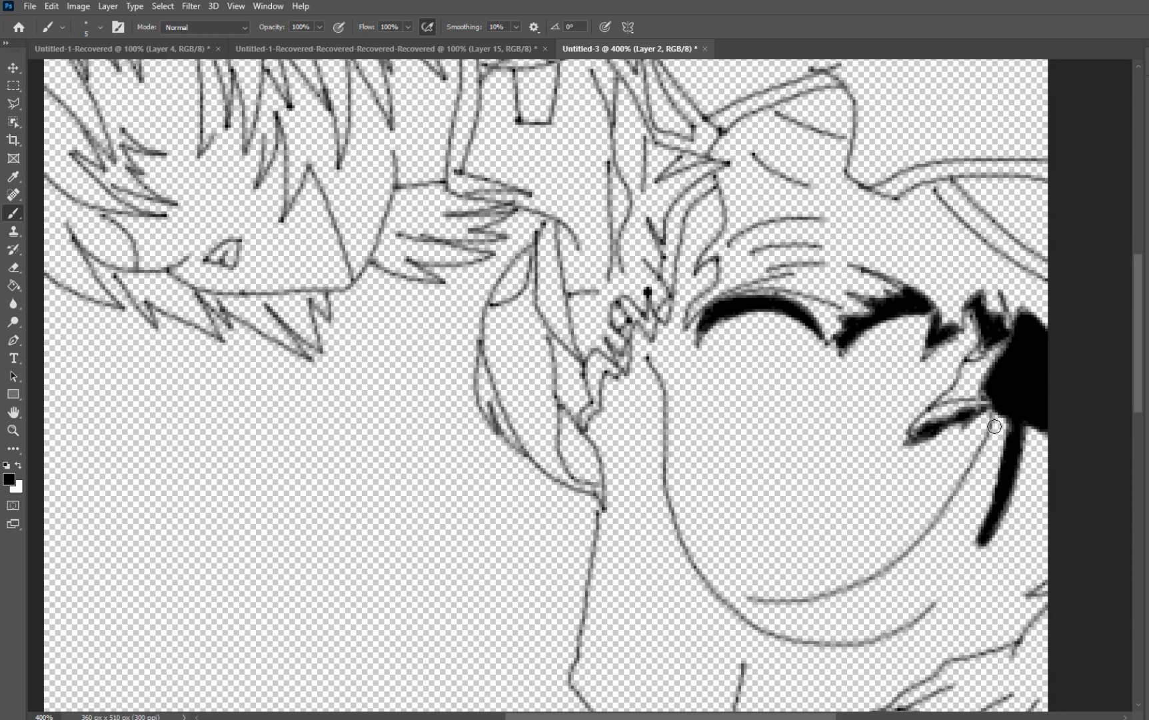
{"action": "scroll", "coordinate": [977, 458], "scroll_direction": "down", "scroll_amount": 2}
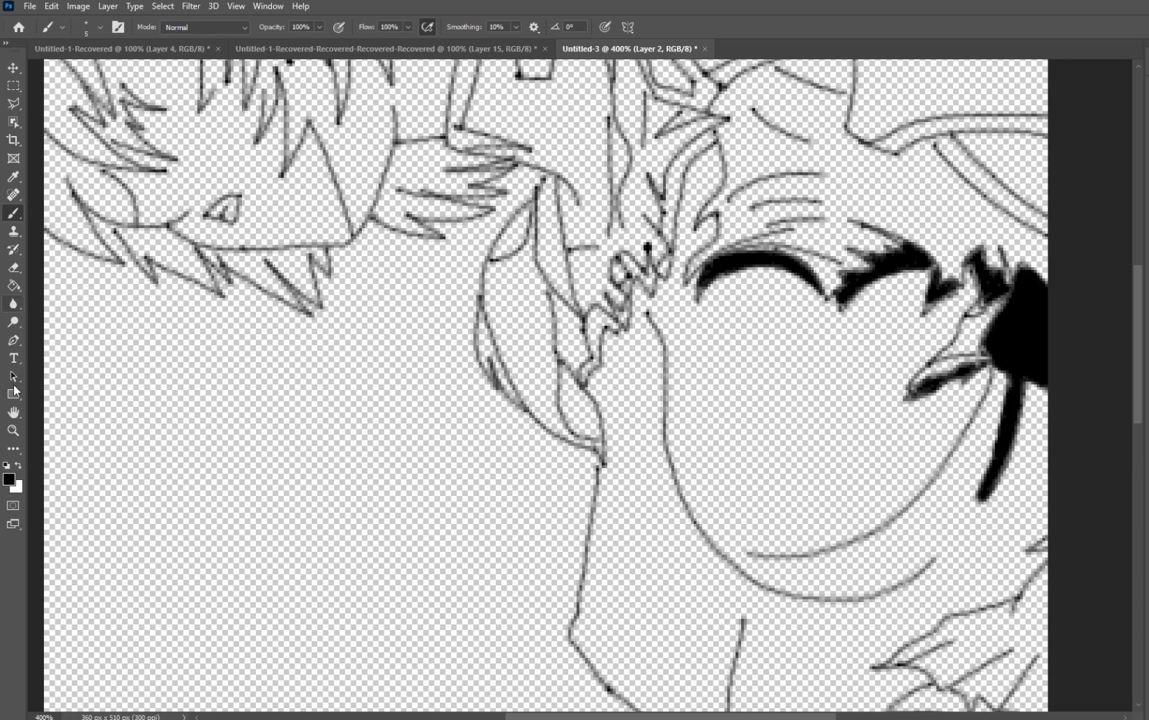
{"action": "left_click", "coordinate": [19, 461]}
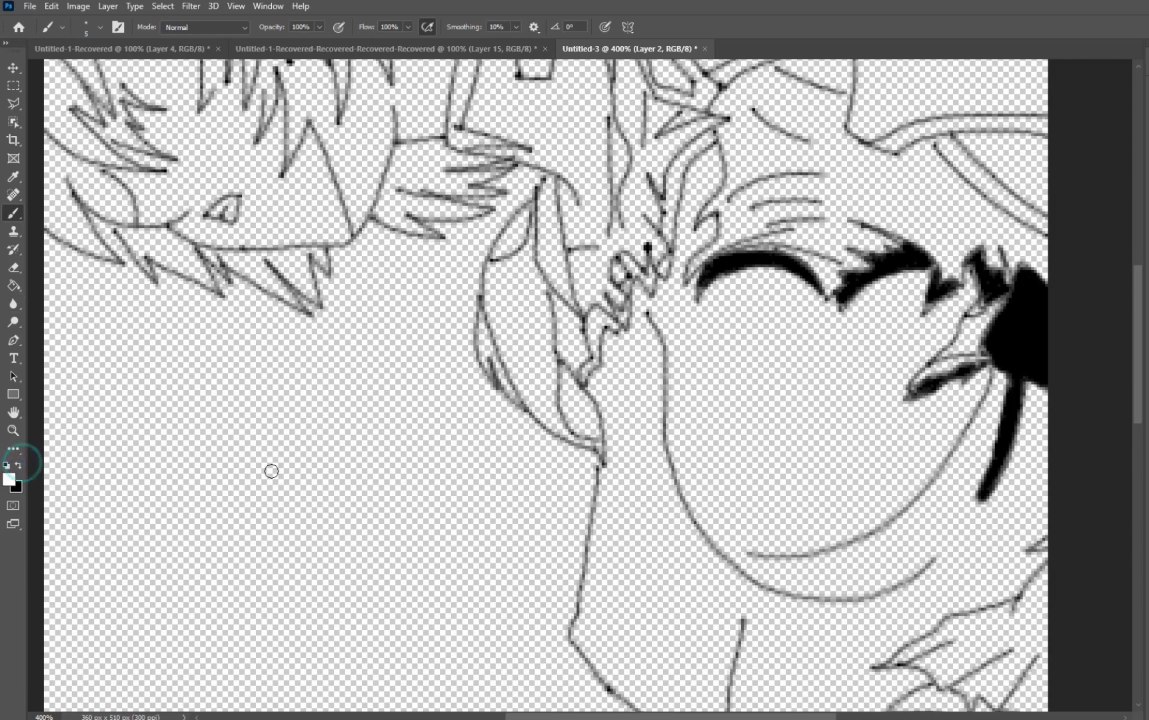
{"action": "mouse_move", "coordinate": [994, 370]}
{"action": "left_mouse_down"}
{"action": "mouse_move", "coordinate": [937, 484]}
{"action": "mouse_move", "coordinate": [885, 538]}
{"action": "left_mouse_up"}
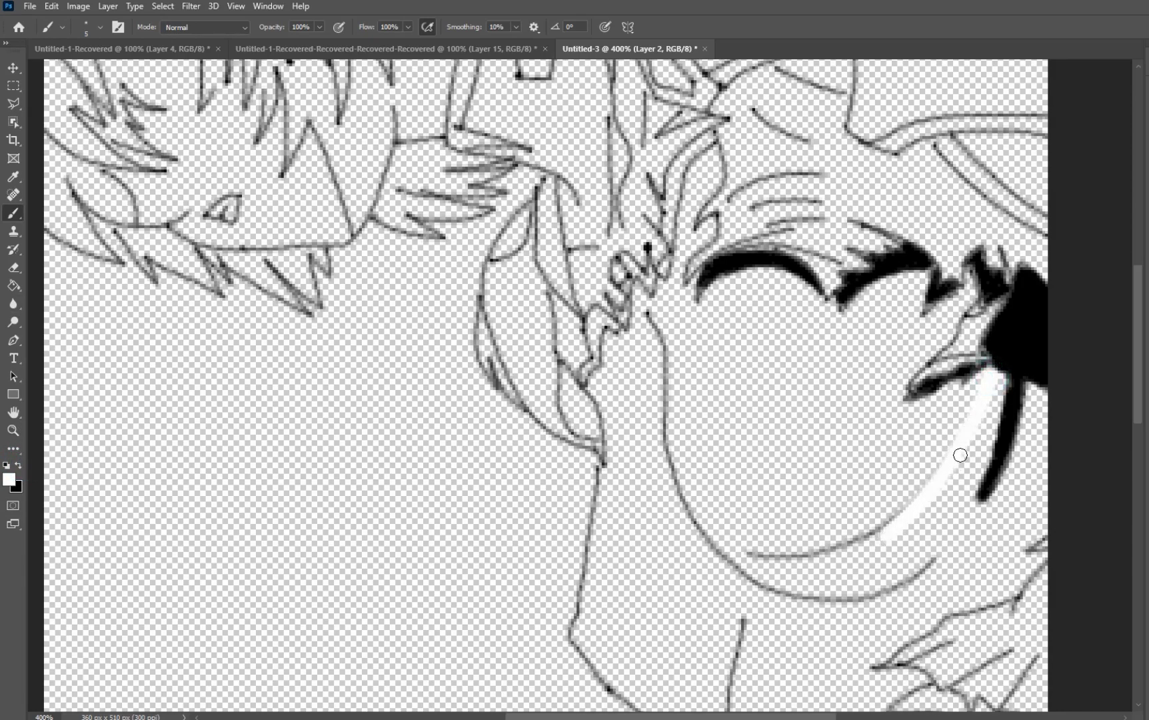
{"action": "left_click_drag", "start_coordinate": [960, 454], "coordinate": [883, 537]}
{"action": "mouse_move", "coordinate": [998, 382]}
{"action": "left_mouse_down"}
{"action": "mouse_move", "coordinate": [972, 471]}
{"action": "mouse_move", "coordinate": [999, 390]}
{"action": "mouse_move", "coordinate": [959, 509]}
{"action": "mouse_move", "coordinate": [973, 490]}
{"action": "mouse_move", "coordinate": [999, 408]}
{"action": "mouse_move", "coordinate": [980, 476]}
{"action": "mouse_move", "coordinate": [946, 522]}
{"action": "mouse_move", "coordinate": [891, 569]}
{"action": "mouse_move", "coordinate": [955, 489]}
{"action": "mouse_move", "coordinate": [895, 554]}
{"action": "mouse_move", "coordinate": [844, 586]}
{"action": "mouse_move", "coordinate": [752, 558]}
{"action": "mouse_move", "coordinate": [705, 498]}
{"action": "mouse_move", "coordinate": [745, 557]}
{"action": "mouse_move", "coordinate": [783, 582]}
{"action": "mouse_move", "coordinate": [839, 587]}
{"action": "mouse_move", "coordinate": [916, 554]}
{"action": "left_mouse_up"}
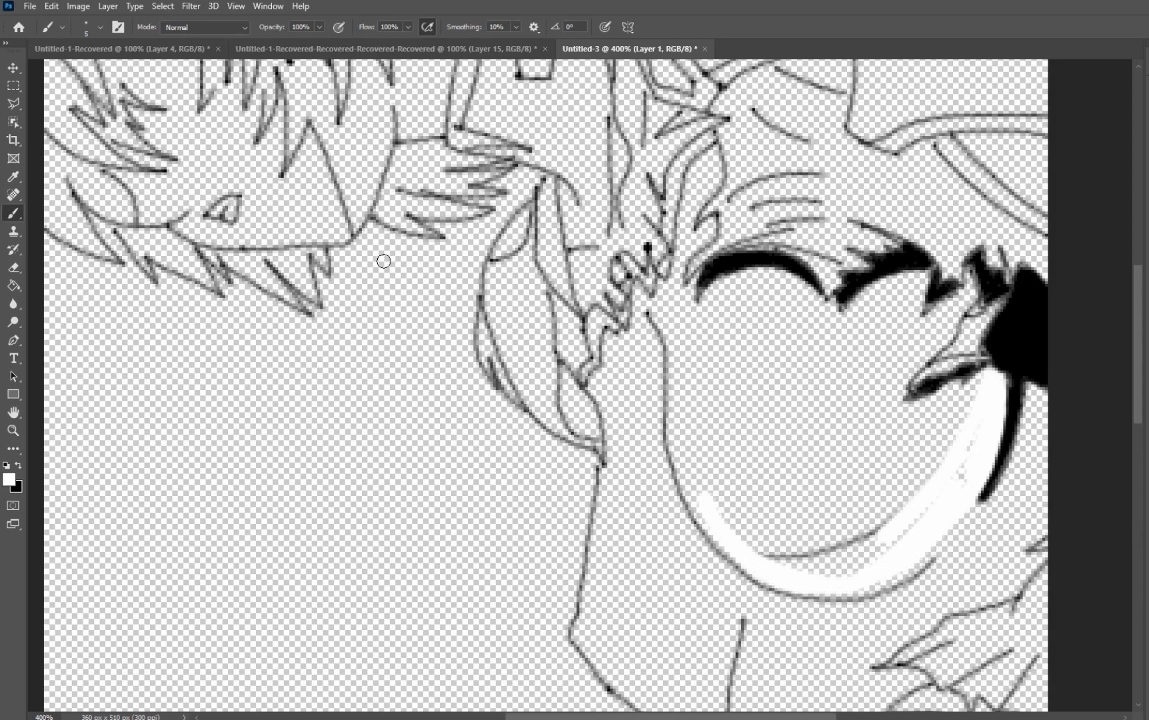
Use Liquify on Layer 1 to slightly warp the lower contour of the rounded face shape.
{"action": "left_click", "coordinate": [181, 11]}
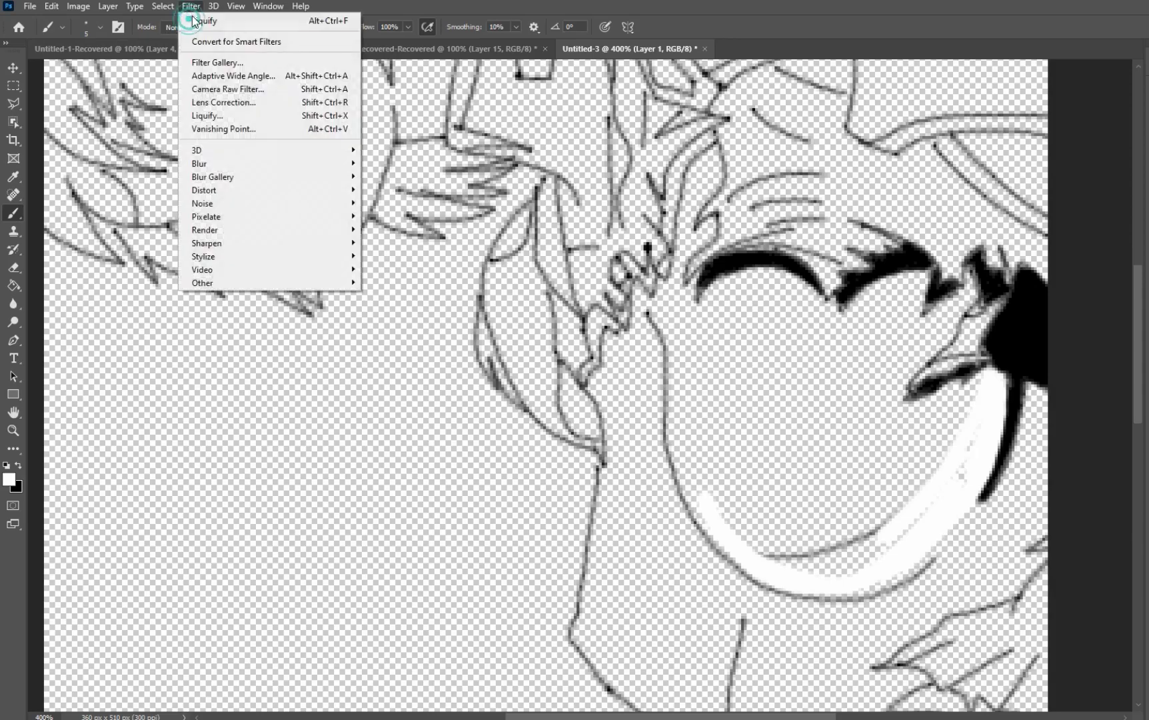
{"action": "left_click", "coordinate": [221, 111]}
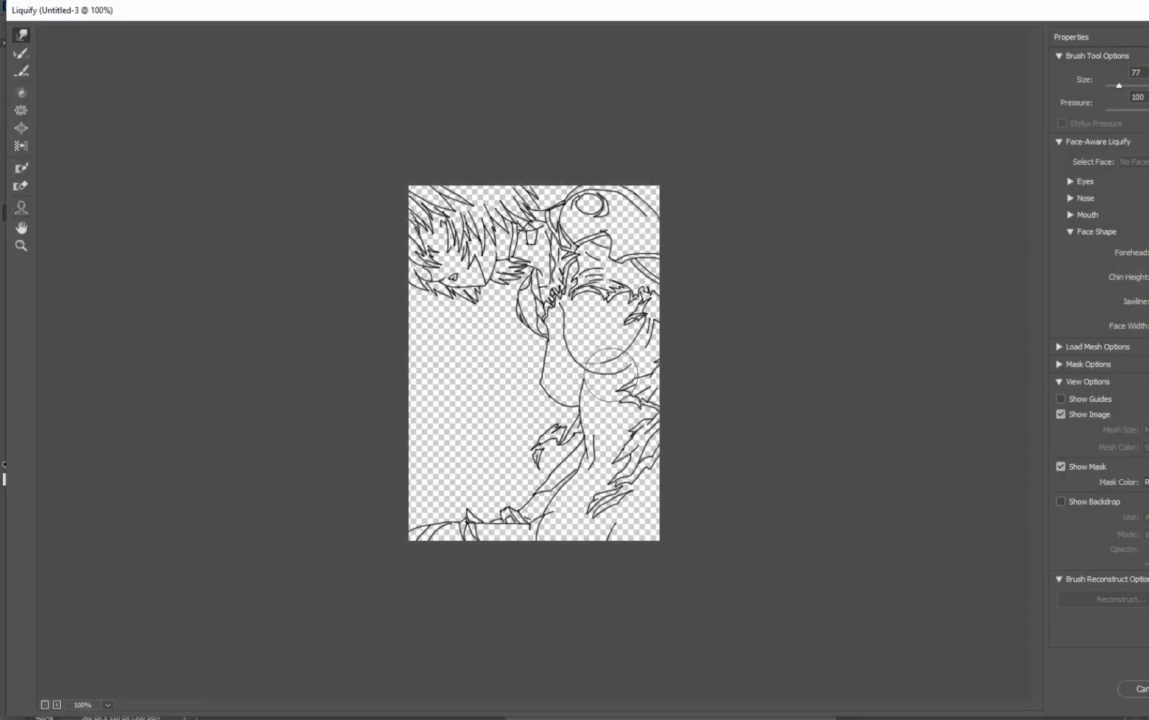
{"action": "left_click_drag", "start_coordinate": [590, 356], "coordinate": [585, 351]}
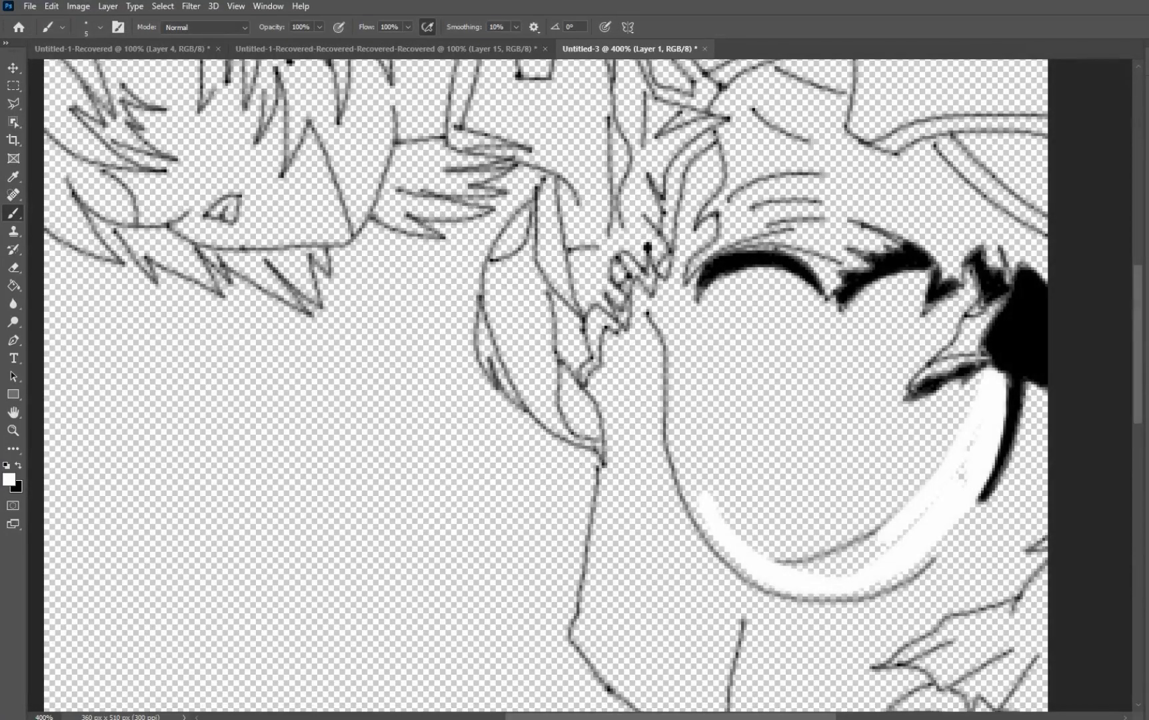
Extend the white fill over the inner jaw curve and into the area beneath the leaf-shaped tuft.
{"action": "mouse_move", "coordinate": [876, 554]}
{"action": "left_mouse_down"}
{"action": "mouse_move", "coordinate": [925, 507]}
{"action": "mouse_move", "coordinate": [856, 559]}
{"action": "mouse_move", "coordinate": [879, 541]}
{"action": "mouse_move", "coordinate": [924, 552]}
{"action": "mouse_move", "coordinate": [874, 583]}
{"action": "mouse_move", "coordinate": [941, 546]}
{"action": "mouse_move", "coordinate": [906, 582]}
{"action": "mouse_move", "coordinate": [822, 591]}
{"action": "mouse_move", "coordinate": [749, 570]}
{"action": "mouse_move", "coordinate": [699, 496]}
{"action": "mouse_move", "coordinate": [726, 547]}
{"action": "mouse_move", "coordinate": [775, 576]}
{"action": "mouse_move", "coordinate": [838, 579]}
{"action": "mouse_move", "coordinate": [894, 551]}
{"action": "left_mouse_up"}
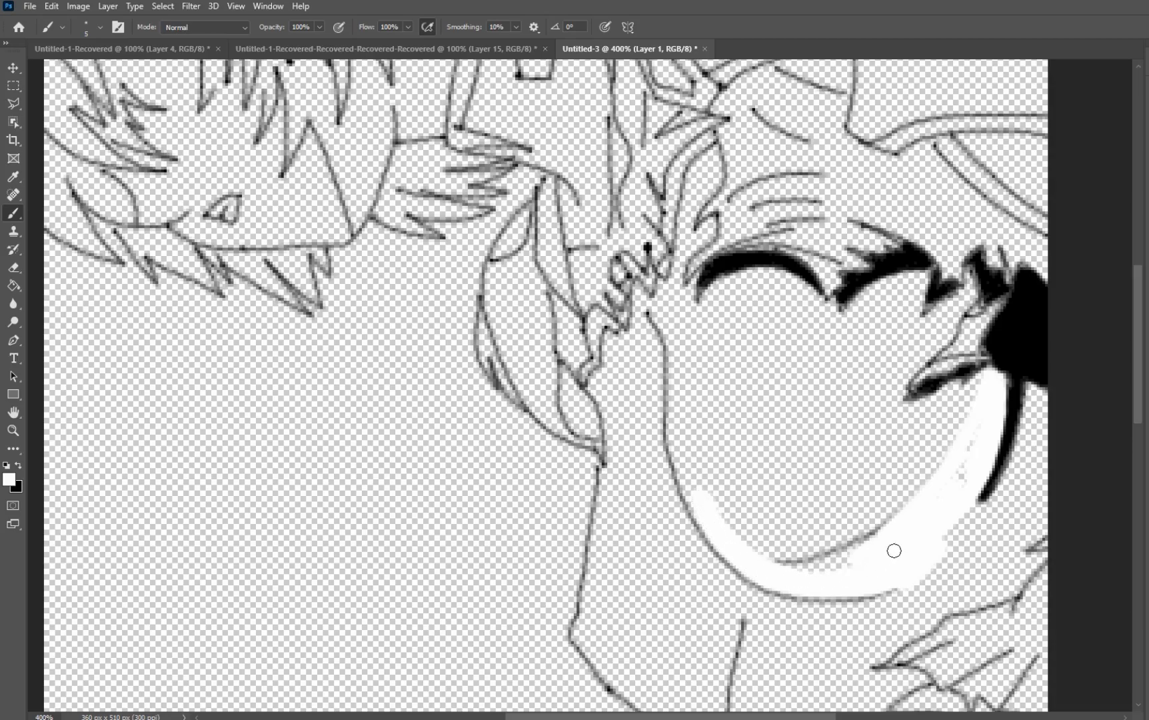
{"action": "left_click", "coordinate": [976, 384]}
{"action": "left_click_drag", "start_coordinate": [975, 384], "coordinate": [957, 393]}
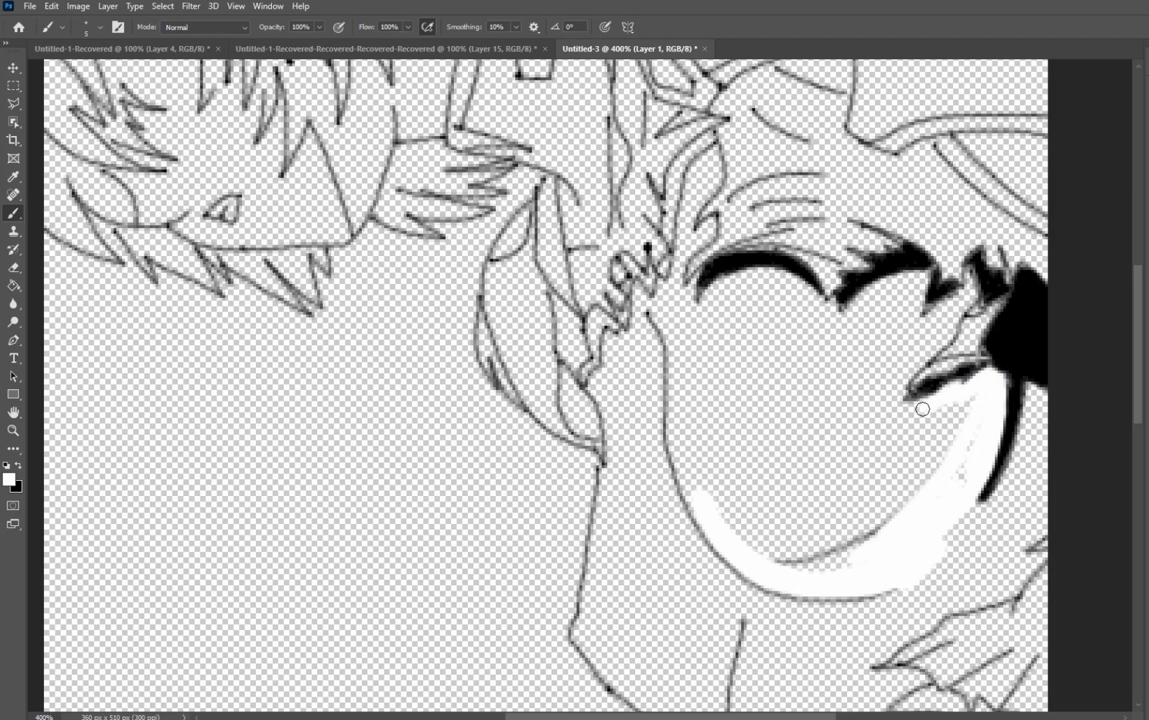
{"action": "mouse_move", "coordinate": [946, 393]}
{"action": "left_mouse_down"}
{"action": "mouse_move", "coordinate": [880, 410]}
{"action": "mouse_move", "coordinate": [967, 403]}
{"action": "left_mouse_up"}
{"action": "mouse_move", "coordinate": [913, 459]}
{"action": "left_mouse_down"}
{"action": "mouse_move", "coordinate": [970, 459]}
{"action": "mouse_move", "coordinate": [910, 526]}
{"action": "mouse_move", "coordinate": [853, 563]}
{"action": "mouse_move", "coordinate": [782, 566]}
{"action": "mouse_move", "coordinate": [872, 542]}
{"action": "mouse_move", "coordinate": [905, 508]}
{"action": "mouse_move", "coordinate": [828, 546]}
{"action": "mouse_move", "coordinate": [790, 544]}
{"action": "left_mouse_up"}
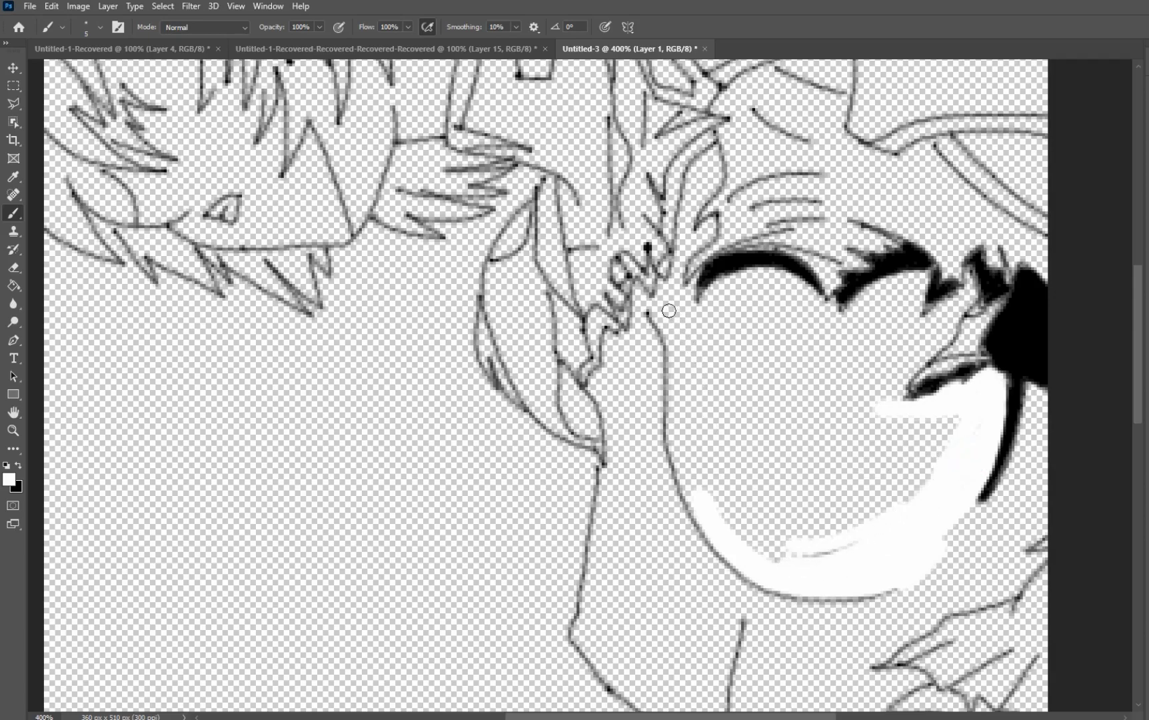
{"action": "left_click_drag", "start_coordinate": [657, 303], "coordinate": [675, 408]}
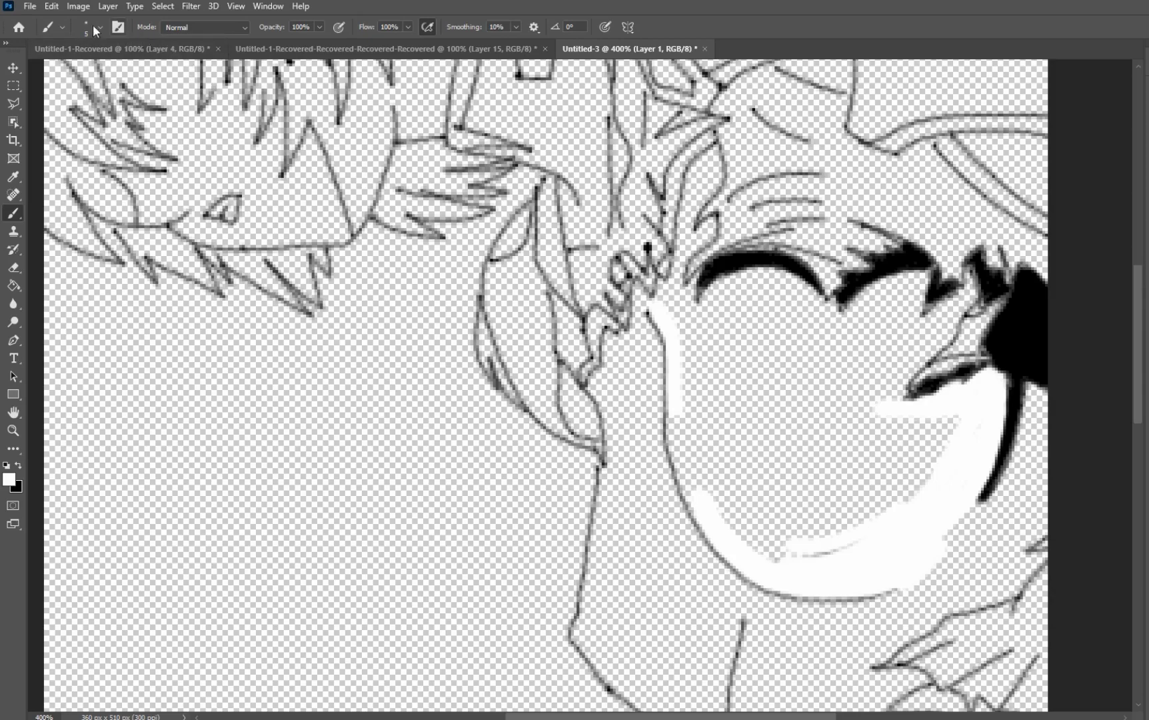
{"action": "left_click", "coordinate": [56, 10]}
{"action": "left_click", "coordinate": [67, 19]}
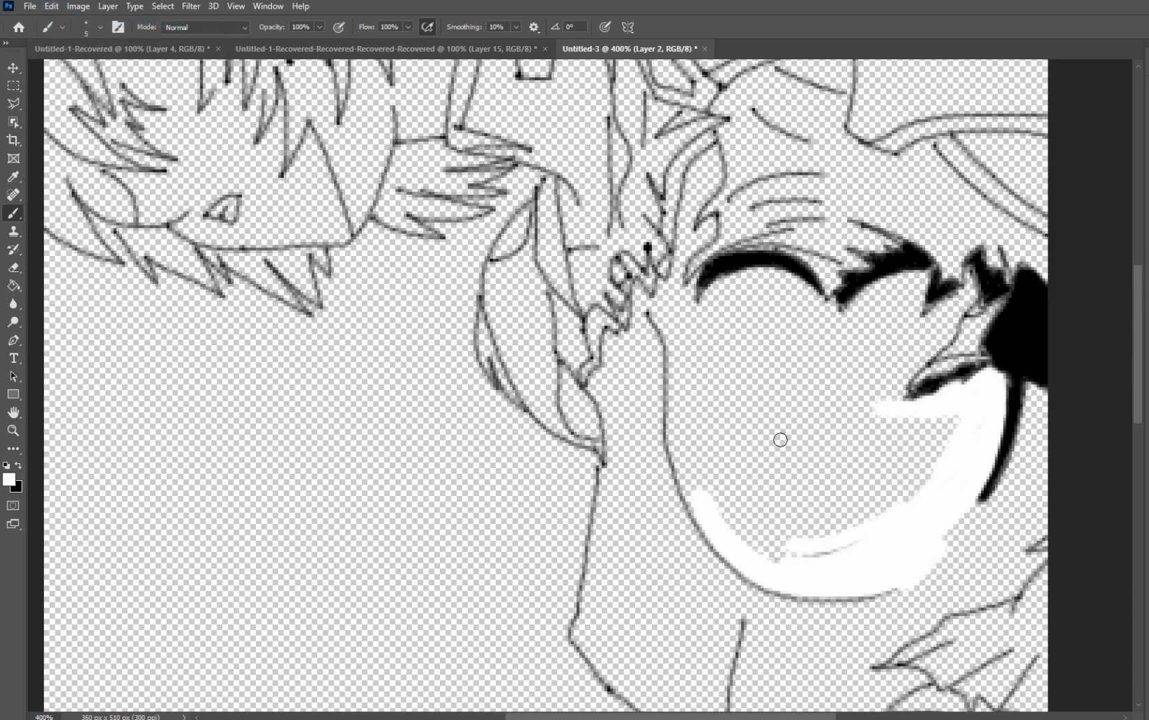
Paint two white strokes on Layer 2 down the inner side of the face outline to the existing white fill.
{"action": "mouse_move", "coordinate": [707, 420]}
{"action": "left_mouse_down"}
{"action": "mouse_move", "coordinate": [737, 504]}
{"action": "mouse_move", "coordinate": [801, 559]}
{"action": "left_mouse_up"}
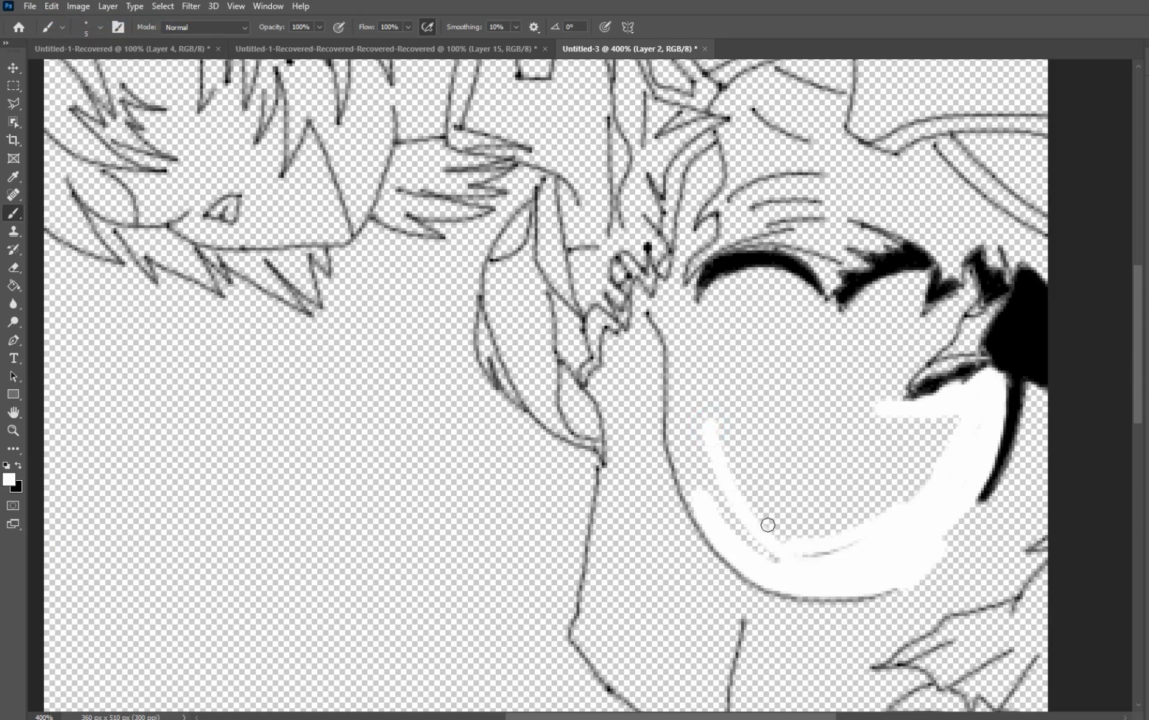
{"action": "mouse_move", "coordinate": [677, 427]}
{"action": "left_mouse_down"}
{"action": "mouse_move", "coordinate": [698, 512]}
{"action": "mouse_move", "coordinate": [751, 567]}
{"action": "left_mouse_up"}
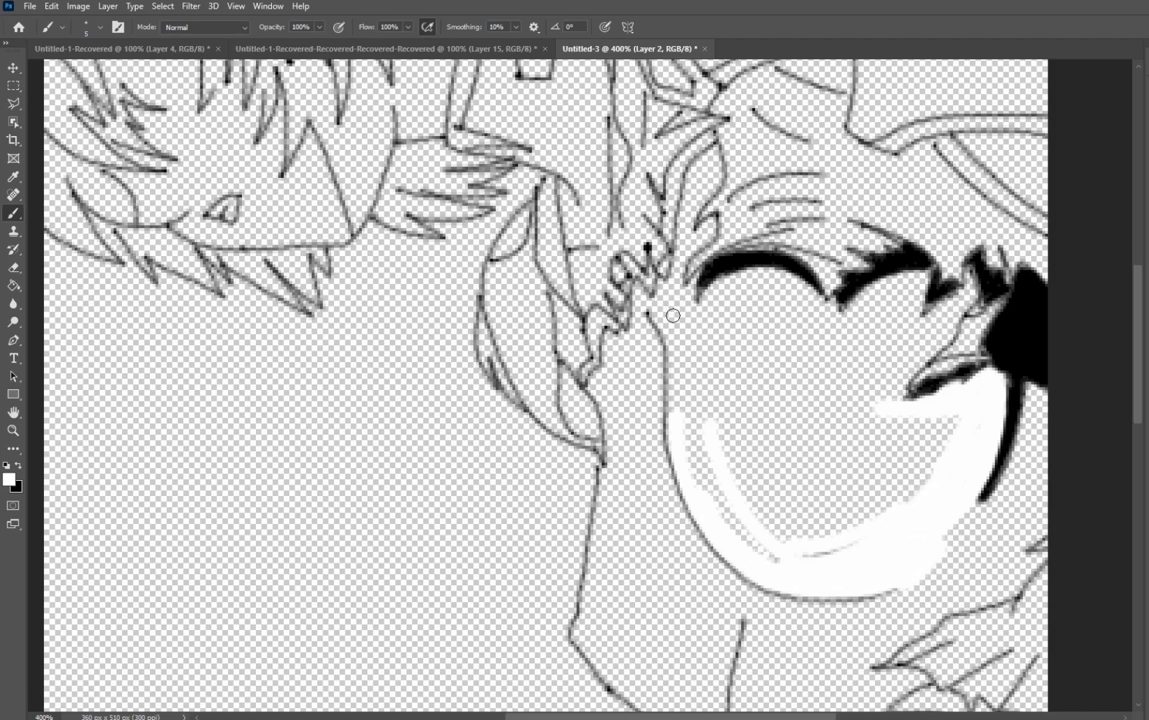
Set the brush size to 3 px, switch the color to black, and fill the lower zigzag strands beside the face.
{"action": "right_click", "coordinate": [700, 362]}
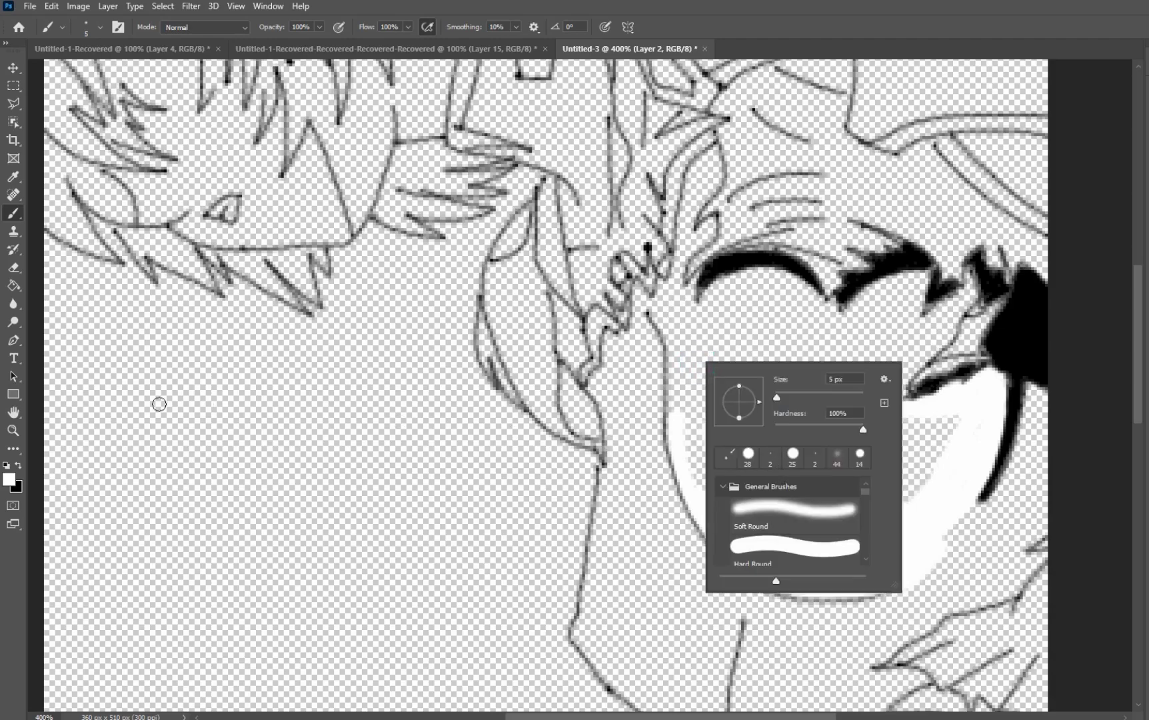
{"action": "left_click", "coordinate": [834, 378]}
{"action": "type", "text": "3"}
{"action": "key", "text": "Return"}
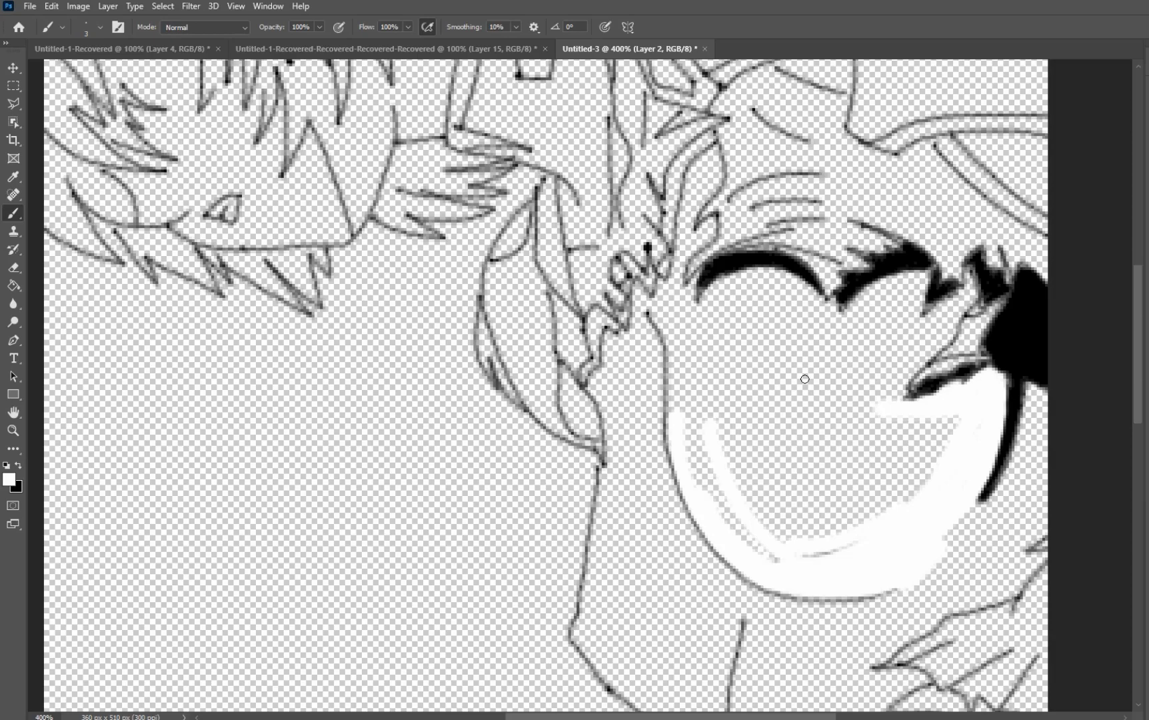
{"action": "left_click", "coordinate": [18, 466]}
{"action": "mouse_move", "coordinate": [590, 318]}
{"action": "left_mouse_down"}
{"action": "mouse_move", "coordinate": [586, 374]}
{"action": "mouse_move", "coordinate": [591, 315]}
{"action": "mouse_move", "coordinate": [616, 327]}
{"action": "mouse_move", "coordinate": [603, 319]}
{"action": "mouse_move", "coordinate": [613, 326]}
{"action": "mouse_move", "coordinate": [603, 320]}
{"action": "mouse_move", "coordinate": [599, 349]}
{"action": "mouse_move", "coordinate": [598, 328]}
{"action": "mouse_move", "coordinate": [581, 380]}
{"action": "mouse_move", "coordinate": [592, 349]}
{"action": "left_mouse_up"}
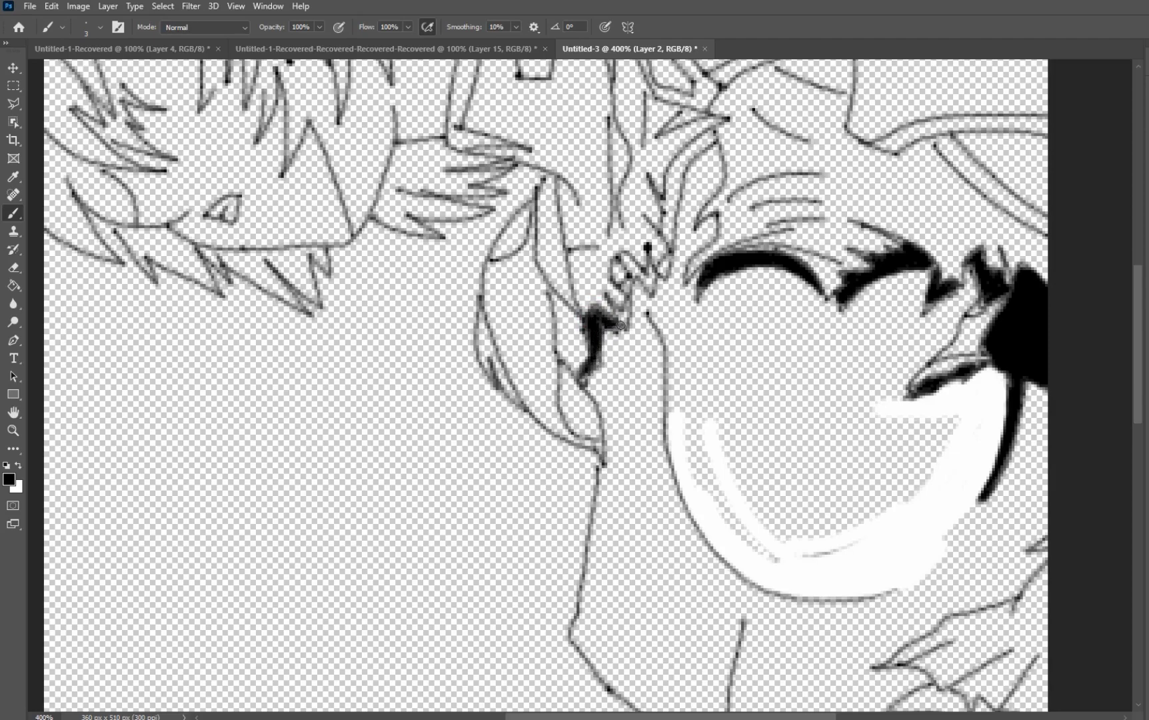
{"action": "left_click_drag", "start_coordinate": [619, 315], "coordinate": [621, 314]}
{"action": "left_click_drag", "start_coordinate": [628, 283], "coordinate": [626, 325]}
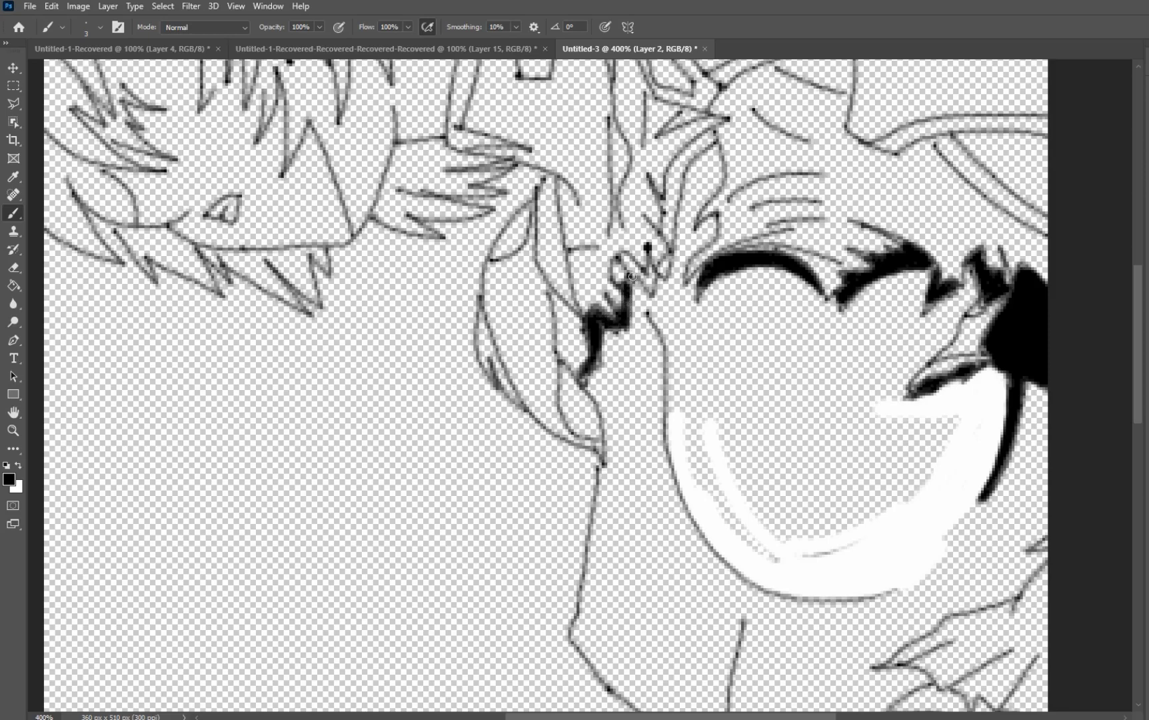
Continue the black fill through the upper zigzags and the long curved strand rising above them.
{"action": "mouse_move", "coordinate": [629, 259]}
{"action": "left_mouse_down"}
{"action": "mouse_move", "coordinate": [647, 286]}
{"action": "mouse_move", "coordinate": [626, 260]}
{"action": "mouse_move", "coordinate": [649, 289]}
{"action": "mouse_move", "coordinate": [647, 262]}
{"action": "mouse_move", "coordinate": [650, 291]}
{"action": "mouse_move", "coordinate": [666, 261]}
{"action": "left_mouse_up"}
{"action": "mouse_move", "coordinate": [712, 138]}
{"action": "left_mouse_down"}
{"action": "mouse_move", "coordinate": [686, 172]}
{"action": "mouse_move", "coordinate": [672, 239]}
{"action": "mouse_move", "coordinate": [680, 166]}
{"action": "mouse_move", "coordinate": [670, 178]}
{"action": "left_mouse_up"}
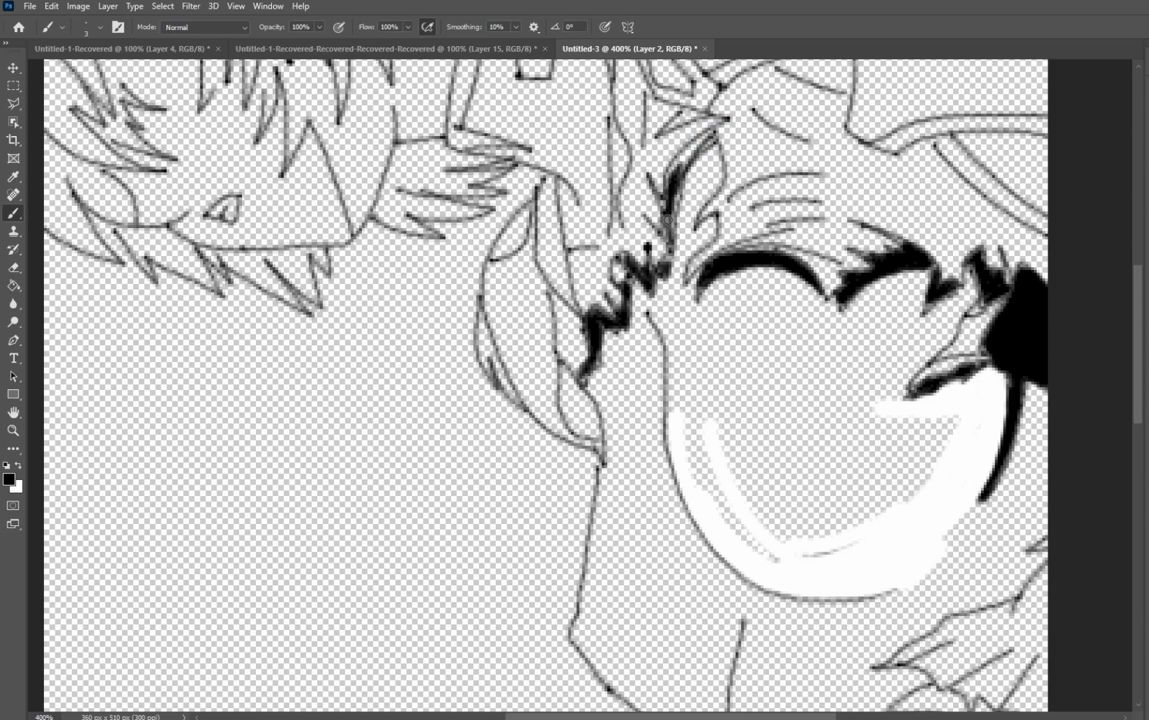
{"action": "left_click_drag", "start_coordinate": [673, 172], "coordinate": [708, 135]}
{"action": "left_click_drag", "start_coordinate": [711, 139], "coordinate": [678, 188]}
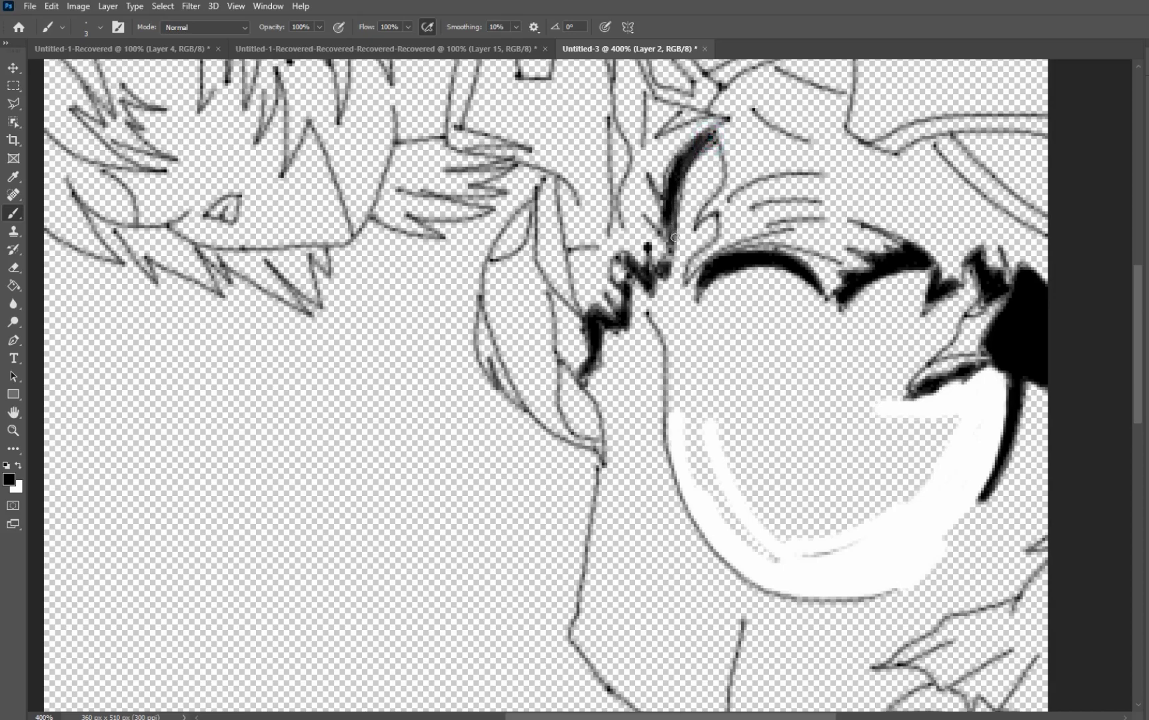
{"action": "mouse_move", "coordinate": [672, 260]}
{"action": "left_mouse_down"}
{"action": "mouse_move", "coordinate": [678, 158]}
{"action": "mouse_move", "coordinate": [670, 183]}
{"action": "mouse_move", "coordinate": [692, 144]}
{"action": "left_mouse_up"}
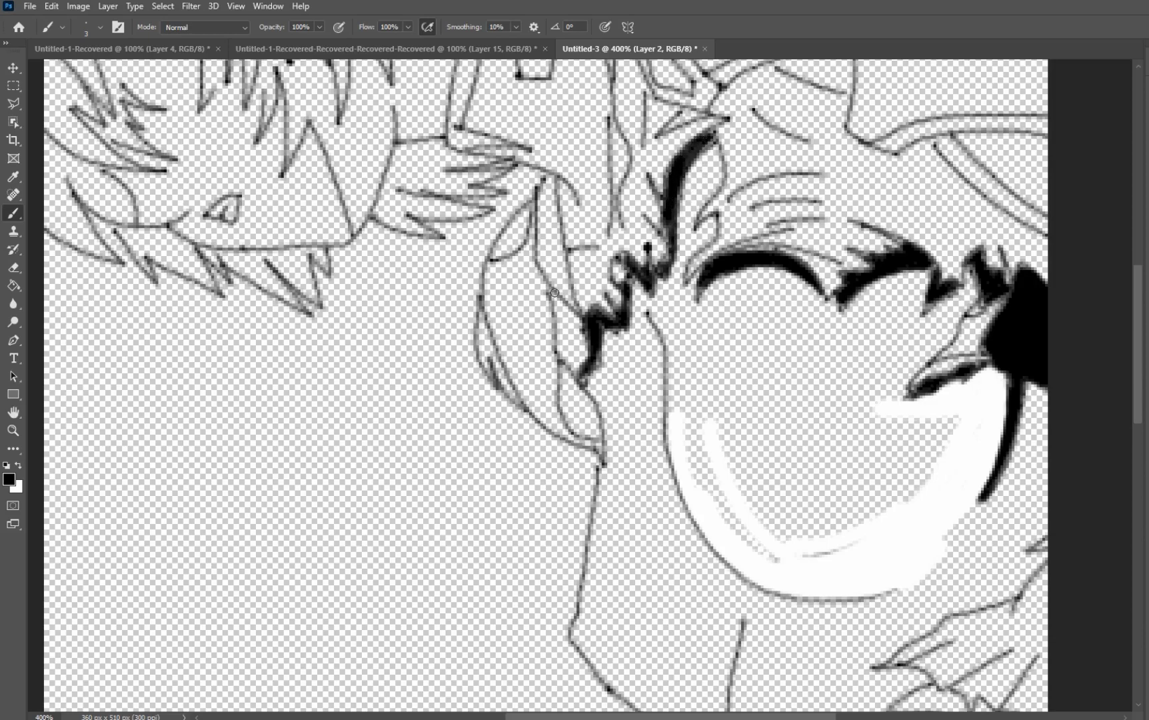
Switch the brush color to white and fill the inside of the tapered strand beside the long black curved strand.
{"action": "left_click", "coordinate": [18, 465]}
{"action": "left_click_drag", "start_coordinate": [713, 143], "coordinate": [718, 163]}
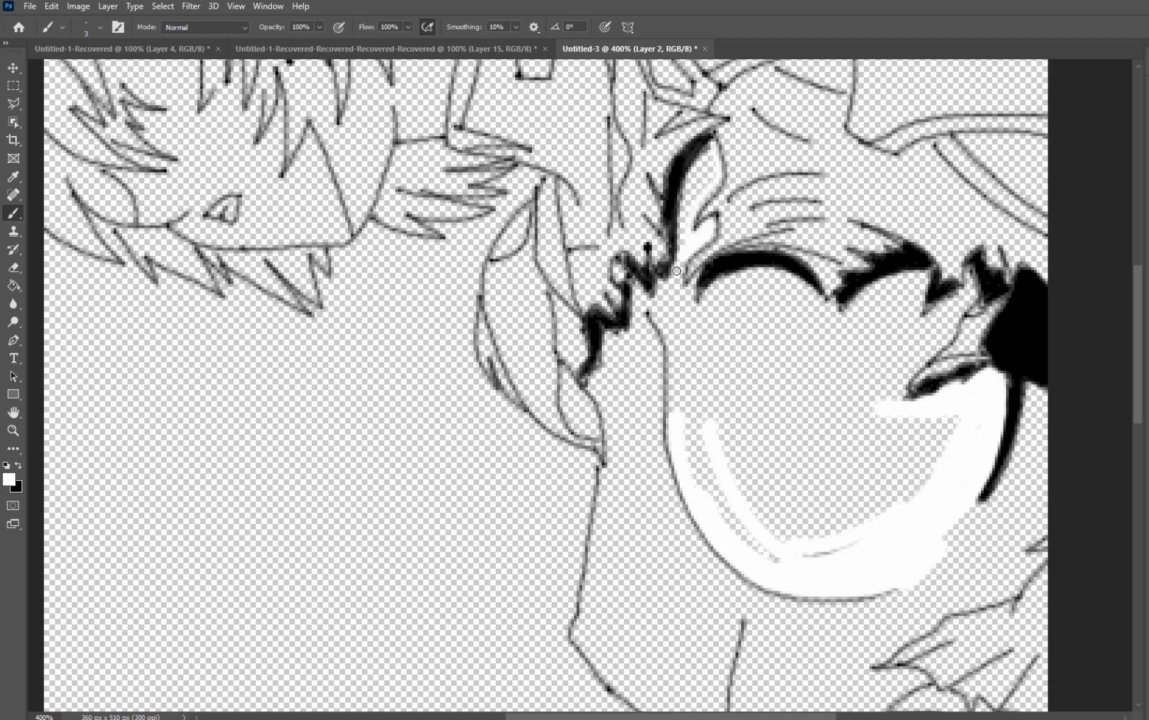
{"action": "left_click_drag", "start_coordinate": [680, 266], "coordinate": [690, 192]}
{"action": "mouse_move", "coordinate": [695, 167]}
{"action": "left_mouse_down"}
{"action": "mouse_move", "coordinate": [685, 216]}
{"action": "mouse_move", "coordinate": [689, 183]}
{"action": "left_mouse_up"}
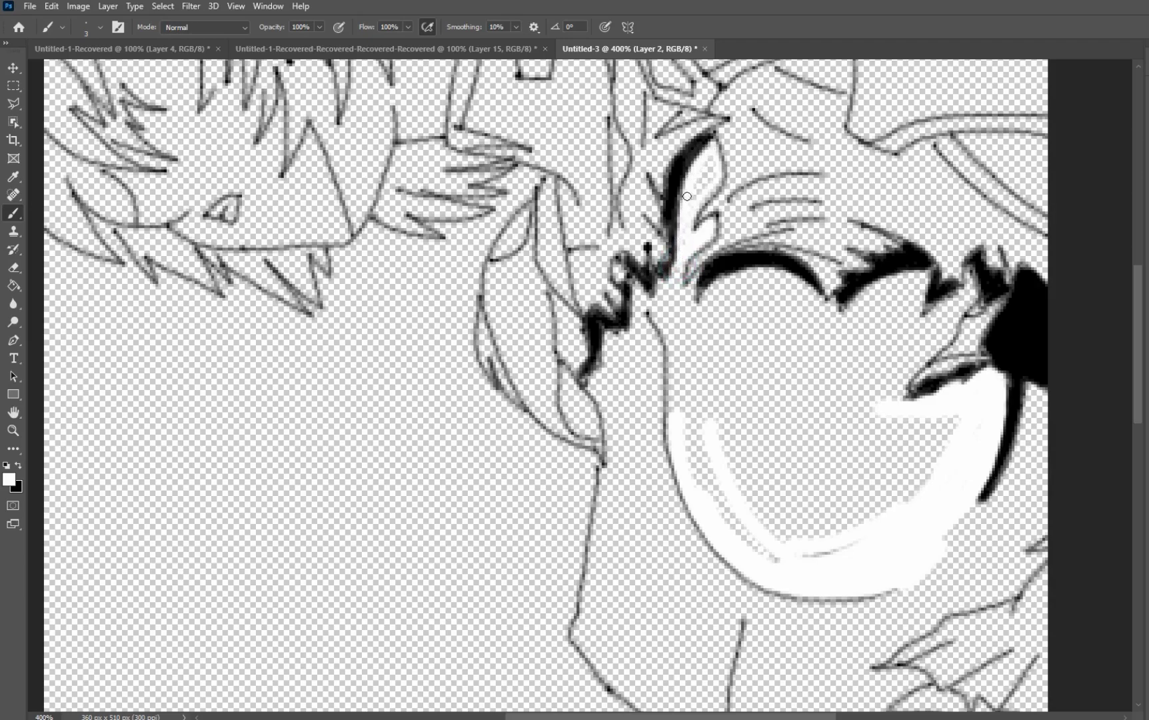
{"action": "mouse_move", "coordinate": [695, 194]}
{"action": "left_mouse_down"}
{"action": "mouse_move", "coordinate": [698, 185]}
{"action": "mouse_move", "coordinate": [692, 215]}
{"action": "mouse_move", "coordinate": [709, 159]}
{"action": "mouse_move", "coordinate": [703, 182]}
{"action": "left_mouse_up"}
{"action": "left_click_drag", "start_coordinate": [708, 172], "coordinate": [688, 199]}
Paint white beneath the black zigzag strands down to the ear's lower end and along the inner side of the face outline.
{"action": "mouse_move", "coordinate": [660, 291]}
{"action": "left_mouse_down"}
{"action": "mouse_move", "coordinate": [638, 302]}
{"action": "mouse_move", "coordinate": [637, 326]}
{"action": "left_mouse_up"}
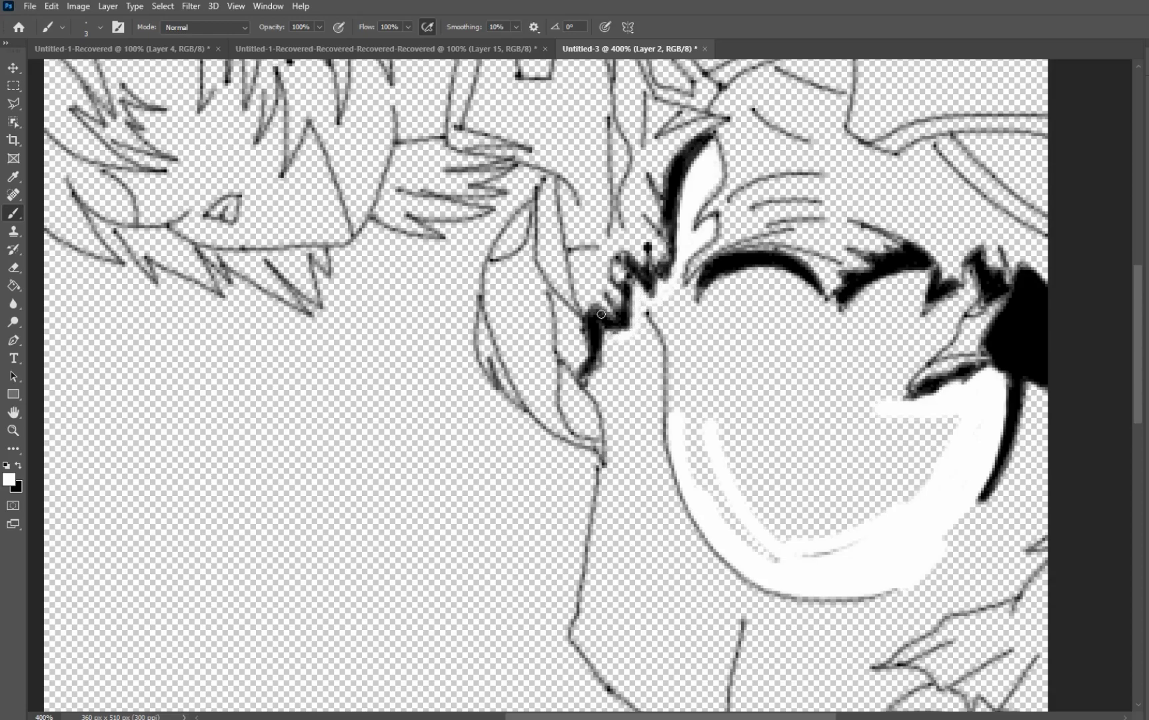
{"action": "left_click_drag", "start_coordinate": [609, 336], "coordinate": [619, 334]}
{"action": "left_click_drag", "start_coordinate": [605, 341], "coordinate": [606, 359]}
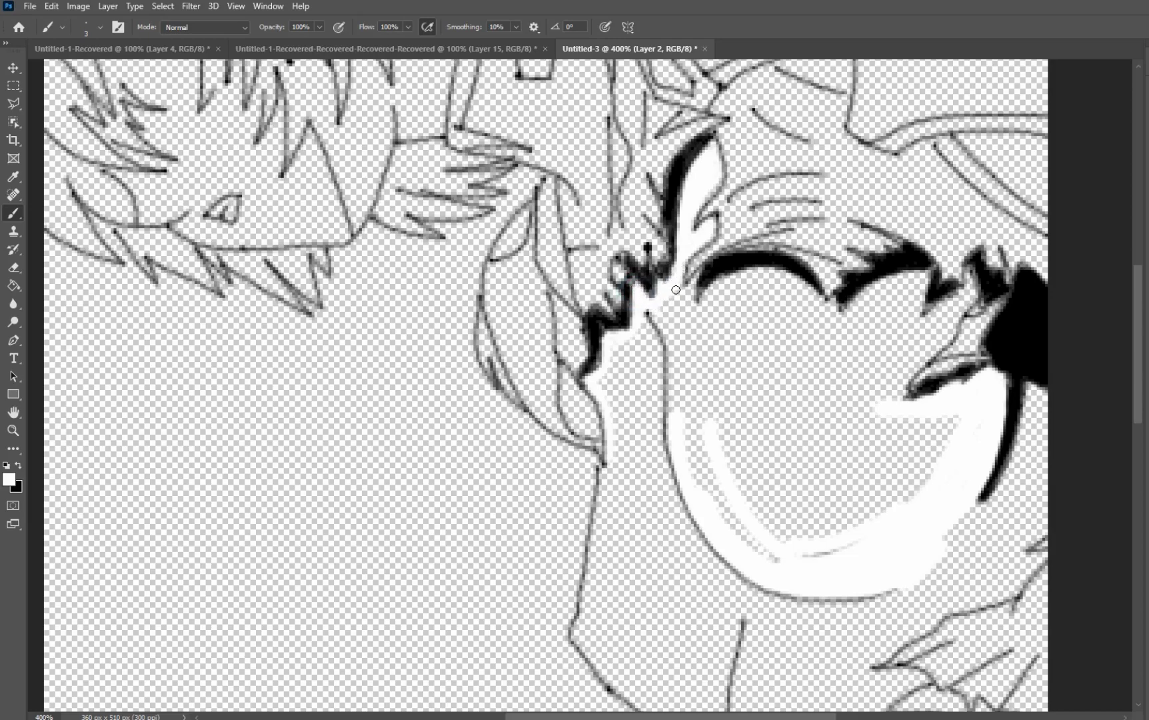
{"action": "mouse_move", "coordinate": [655, 313]}
{"action": "left_mouse_down"}
{"action": "mouse_move", "coordinate": [671, 333]}
{"action": "mouse_move", "coordinate": [676, 418]}
{"action": "left_mouse_up"}
{"action": "mouse_move", "coordinate": [654, 317]}
{"action": "left_mouse_down"}
{"action": "mouse_move", "coordinate": [646, 308]}
{"action": "mouse_move", "coordinate": [660, 324]}
{"action": "left_mouse_up"}
{"action": "left_click_drag", "start_coordinate": [681, 390], "coordinate": [697, 468]}
Set the brush size to 12 px and fill the open interior of the face with white.
{"action": "right_click", "coordinate": [719, 420]}
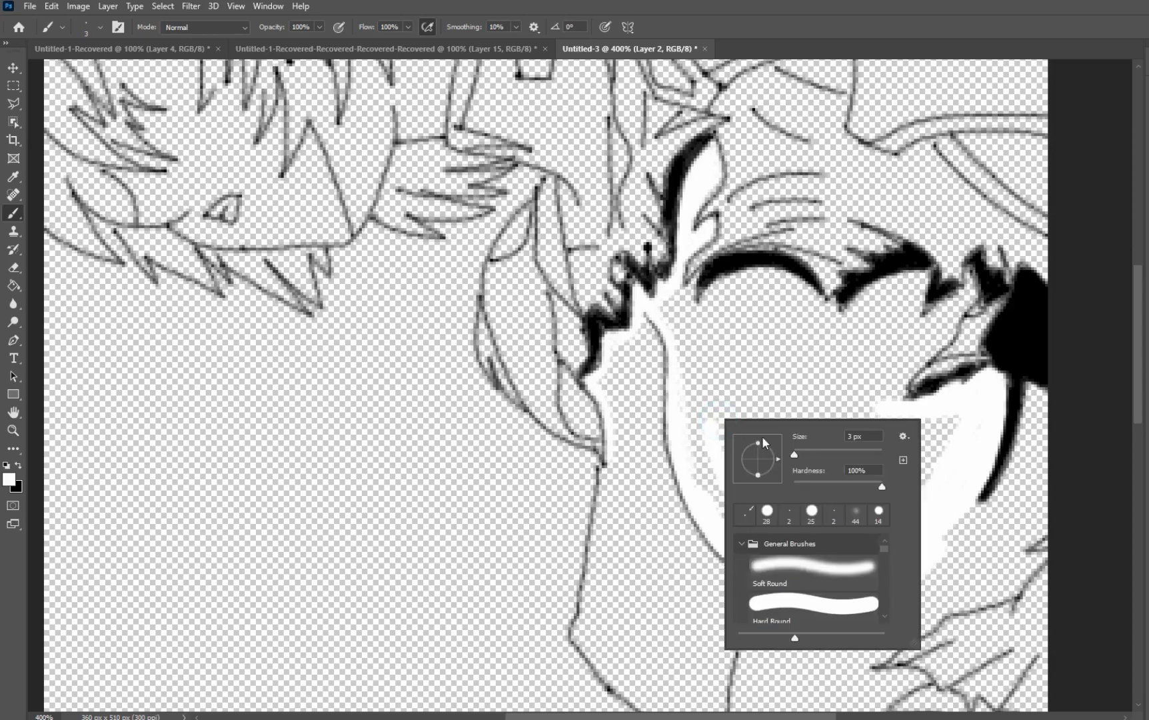
{"action": "left_click_drag", "start_coordinate": [798, 456], "coordinate": [800, 456]}
{"action": "mouse_move", "coordinate": [708, 353]}
{"action": "left_mouse_down"}
{"action": "mouse_move", "coordinate": [721, 464]}
{"action": "mouse_move", "coordinate": [763, 528]}
{"action": "mouse_move", "coordinate": [813, 551]}
{"action": "mouse_move", "coordinate": [868, 541]}
{"action": "mouse_move", "coordinate": [783, 550]}
{"action": "mouse_move", "coordinate": [738, 527]}
{"action": "mouse_move", "coordinate": [708, 489]}
{"action": "mouse_move", "coordinate": [672, 312]}
{"action": "mouse_move", "coordinate": [696, 339]}
{"action": "mouse_move", "coordinate": [731, 292]}
{"action": "mouse_move", "coordinate": [781, 296]}
{"action": "mouse_move", "coordinate": [811, 322]}
{"action": "mouse_move", "coordinate": [806, 305]}
{"action": "mouse_move", "coordinate": [767, 290]}
{"action": "mouse_move", "coordinate": [739, 303]}
{"action": "mouse_move", "coordinate": [727, 357]}
{"action": "mouse_move", "coordinate": [743, 398]}
{"action": "mouse_move", "coordinate": [774, 332]}
{"action": "mouse_move", "coordinate": [763, 331]}
{"action": "mouse_move", "coordinate": [754, 399]}
{"action": "mouse_move", "coordinate": [795, 339]}
{"action": "mouse_move", "coordinate": [780, 369]}
{"action": "mouse_move", "coordinate": [804, 354]}
{"action": "mouse_move", "coordinate": [817, 314]}
{"action": "mouse_move", "coordinate": [824, 348]}
{"action": "mouse_move", "coordinate": [872, 307]}
{"action": "mouse_move", "coordinate": [825, 467]}
{"action": "mouse_move", "coordinate": [855, 406]}
{"action": "mouse_move", "coordinate": [825, 379]}
{"action": "mouse_move", "coordinate": [795, 467]}
{"action": "mouse_move", "coordinate": [908, 489]}
{"action": "mouse_move", "coordinate": [908, 438]}
{"action": "mouse_move", "coordinate": [906, 489]}
{"action": "mouse_move", "coordinate": [940, 434]}
{"action": "mouse_move", "coordinate": [926, 514]}
{"action": "mouse_move", "coordinate": [942, 496]}
{"action": "mouse_move", "coordinate": [941, 553]}
{"action": "mouse_move", "coordinate": [958, 522]}
{"action": "mouse_move", "coordinate": [951, 546]}
{"action": "mouse_move", "coordinate": [937, 424]}
{"action": "mouse_move", "coordinate": [828, 530]}
{"action": "mouse_move", "coordinate": [751, 423]}
{"action": "mouse_move", "coordinate": [847, 474]}
{"action": "mouse_move", "coordinate": [864, 457]}
{"action": "mouse_move", "coordinate": [883, 371]}
{"action": "mouse_move", "coordinate": [742, 400]}
{"action": "mouse_move", "coordinate": [800, 428]}
{"action": "mouse_move", "coordinate": [878, 422]}
{"action": "mouse_move", "coordinate": [890, 492]}
{"action": "mouse_move", "coordinate": [937, 571]}
{"action": "mouse_move", "coordinate": [987, 534]}
{"action": "mouse_move", "coordinate": [952, 517]}
{"action": "mouse_move", "coordinate": [1000, 515]}
{"action": "mouse_move", "coordinate": [1021, 485]}
{"action": "mouse_move", "coordinate": [985, 522]}
{"action": "mouse_move", "coordinate": [1048, 426]}
{"action": "mouse_move", "coordinate": [1047, 479]}
{"action": "mouse_move", "coordinate": [1026, 520]}
{"action": "mouse_move", "coordinate": [931, 570]}
{"action": "left_mouse_up"}
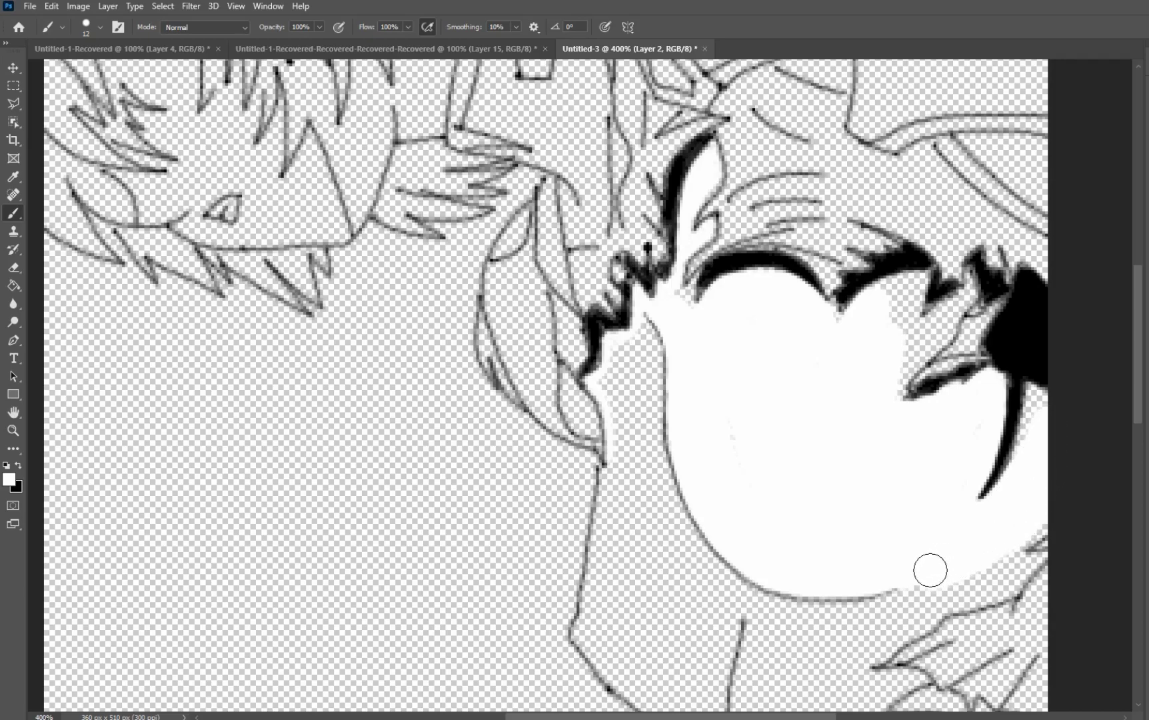
Set the brush size to 3 px and paint white along the collar edge and the outer side of the lower jaw curve.
{"action": "right_click", "coordinate": [883, 497]}
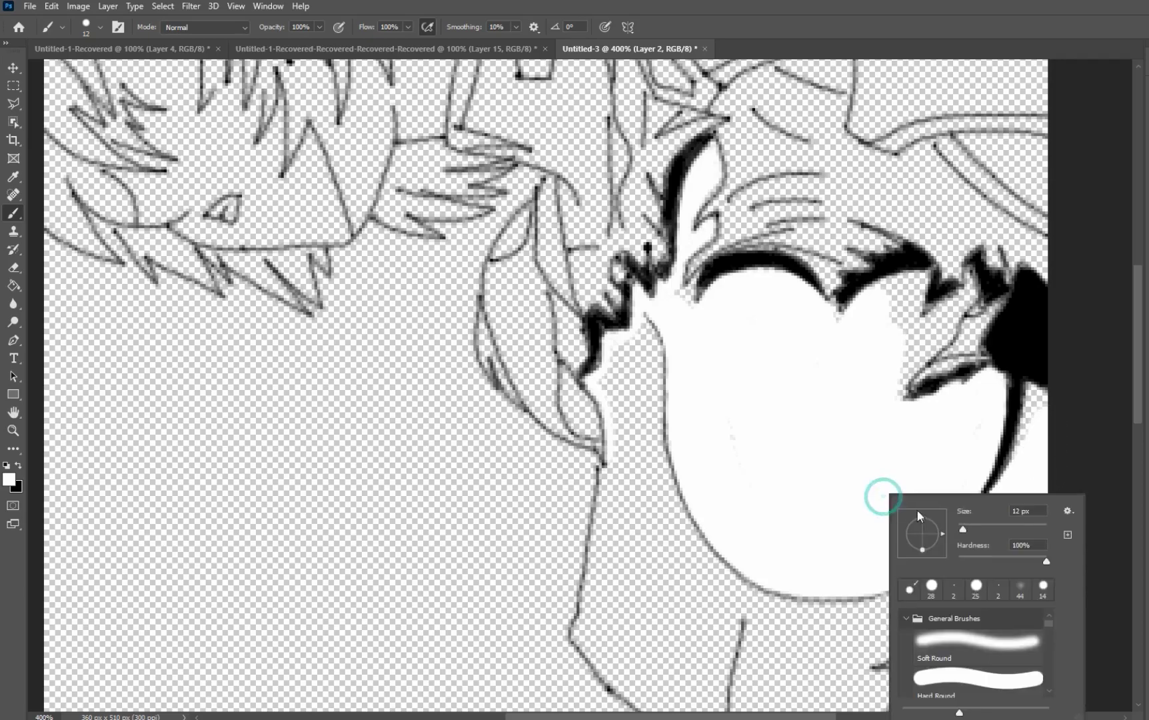
{"action": "left_click", "coordinate": [1021, 508]}
{"action": "type", "text": "3"}
{"action": "key", "text": "Return"}
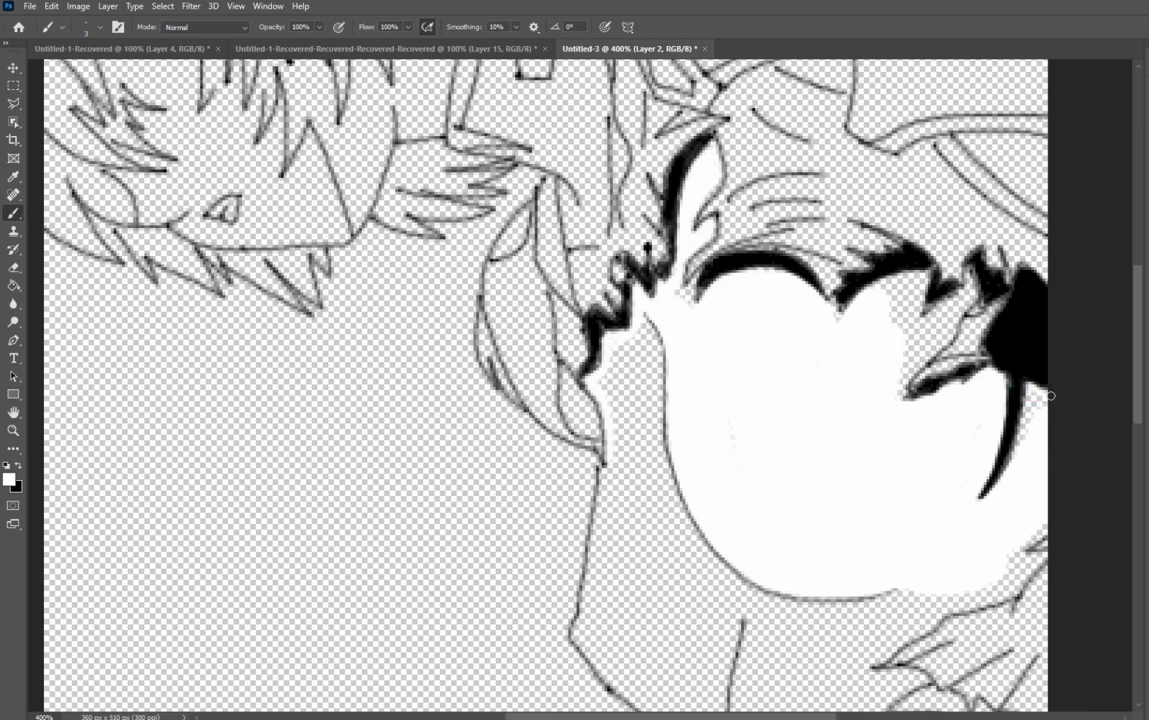
{"action": "key", "text": "ctrl+z"}
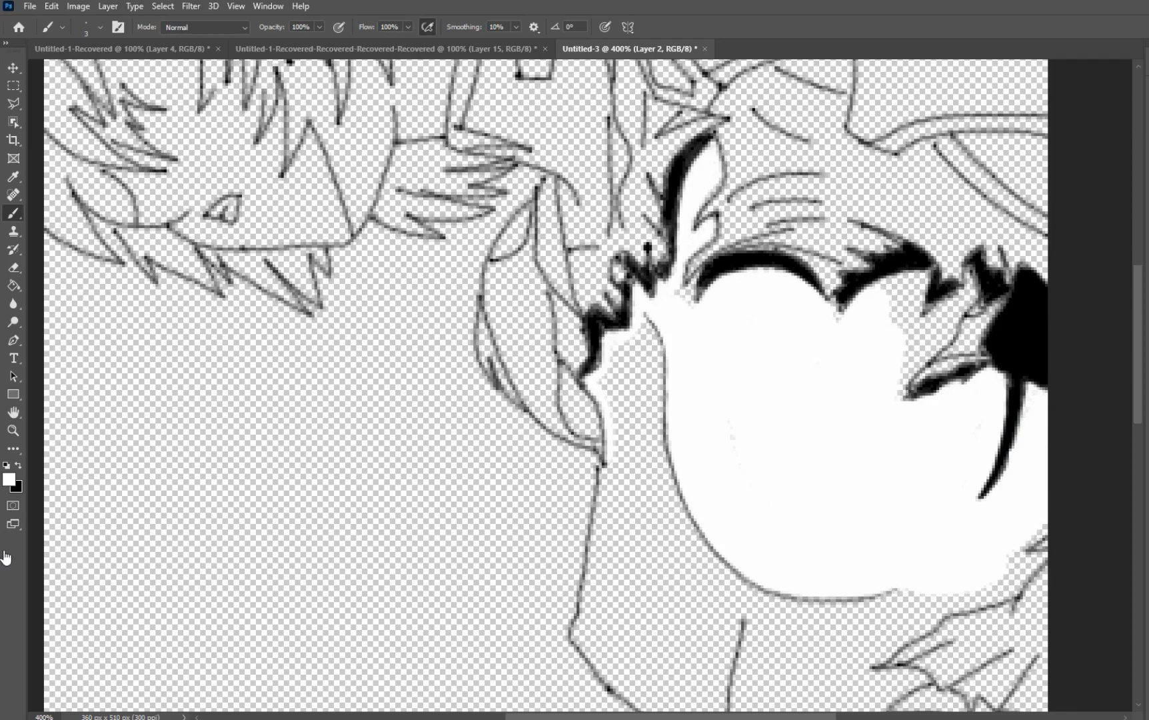
{"action": "left_click", "coordinate": [1039, 552]}
{"action": "left_click", "coordinate": [1026, 554]}
{"action": "mouse_move", "coordinate": [996, 598]}
{"action": "left_mouse_down"}
{"action": "mouse_move", "coordinate": [921, 620]}
{"action": "mouse_move", "coordinate": [1001, 592]}
{"action": "mouse_move", "coordinate": [1012, 575]}
{"action": "mouse_move", "coordinate": [978, 599]}
{"action": "mouse_move", "coordinate": [1010, 584]}
{"action": "mouse_move", "coordinate": [1004, 594]}
{"action": "mouse_move", "coordinate": [935, 611]}
{"action": "mouse_move", "coordinate": [982, 589]}
{"action": "mouse_move", "coordinate": [914, 609]}
{"action": "mouse_move", "coordinate": [936, 590]}
{"action": "mouse_move", "coordinate": [845, 612]}
{"action": "mouse_move", "coordinate": [778, 606]}
{"action": "mouse_move", "coordinate": [712, 570]}
{"action": "mouse_move", "coordinate": [684, 529]}
{"action": "mouse_move", "coordinate": [775, 600]}
{"action": "mouse_move", "coordinate": [849, 606]}
{"action": "mouse_move", "coordinate": [907, 592]}
{"action": "mouse_move", "coordinate": [848, 607]}
{"action": "mouse_move", "coordinate": [774, 605]}
{"action": "mouse_move", "coordinate": [706, 556]}
{"action": "mouse_move", "coordinate": [794, 602]}
{"action": "mouse_move", "coordinate": [910, 598]}
{"action": "mouse_move", "coordinate": [864, 608]}
{"action": "left_mouse_up"}
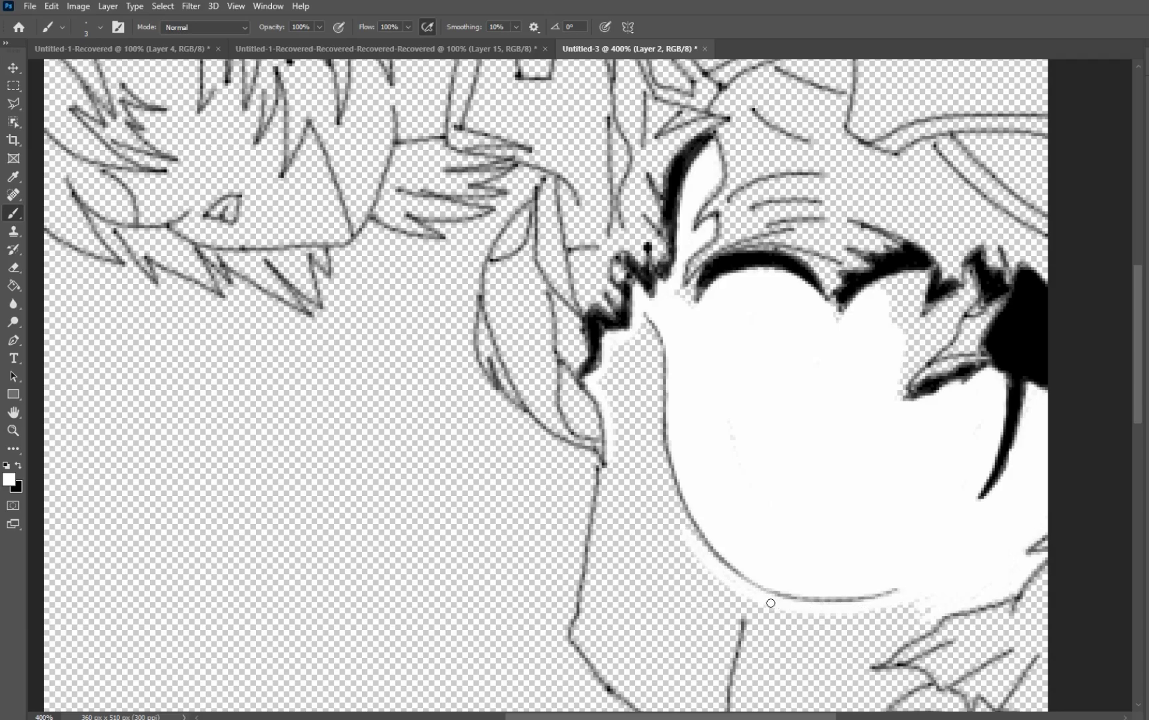
Continue the thin white border up the outer side of the face outline to the black zigzag strands.
{"action": "mouse_move", "coordinate": [713, 570]}
{"action": "left_mouse_down"}
{"action": "mouse_move", "coordinate": [652, 335]}
{"action": "mouse_move", "coordinate": [662, 470]}
{"action": "mouse_move", "coordinate": [653, 440]}
{"action": "mouse_move", "coordinate": [651, 415]}
{"action": "mouse_move", "coordinate": [680, 506]}
{"action": "mouse_move", "coordinate": [734, 580]}
{"action": "mouse_move", "coordinate": [797, 616]}
{"action": "left_mouse_up"}
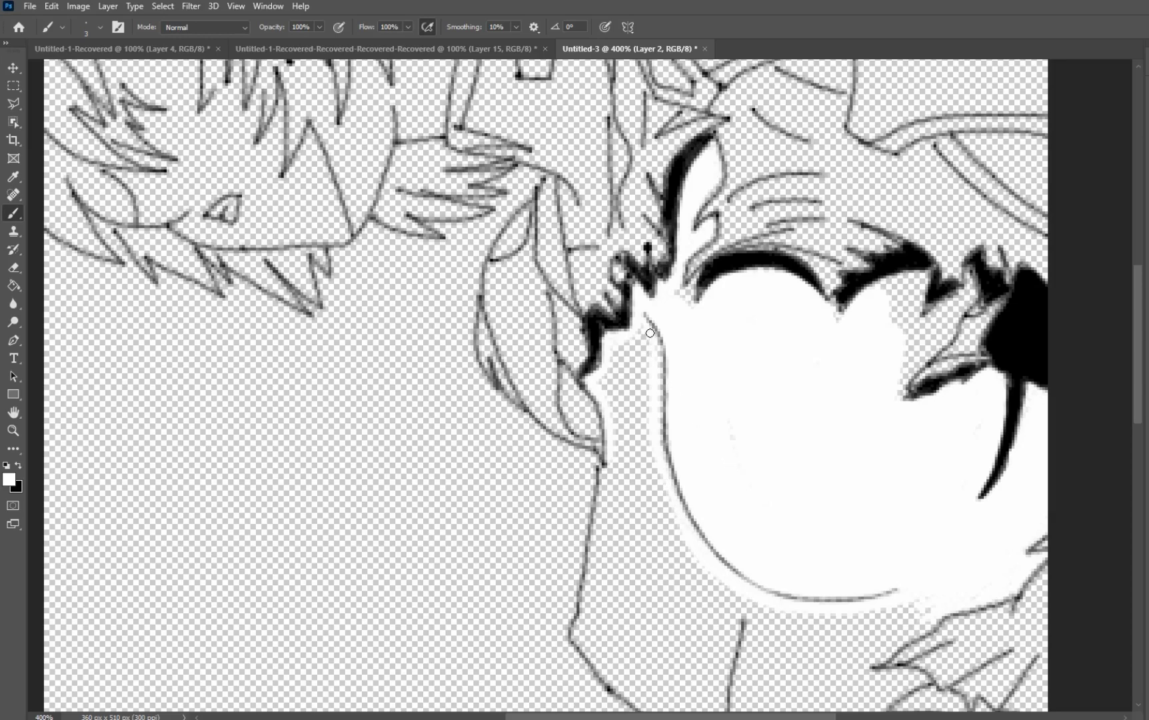
{"action": "left_click_drag", "start_coordinate": [650, 333], "coordinate": [661, 401]}
{"action": "left_click_drag", "start_coordinate": [660, 394], "coordinate": [661, 430]}
{"action": "mouse_move", "coordinate": [661, 434]}
{"action": "left_mouse_down"}
{"action": "mouse_move", "coordinate": [662, 454]}
{"action": "mouse_move", "coordinate": [642, 322]}
{"action": "mouse_move", "coordinate": [614, 343]}
{"action": "left_mouse_up"}
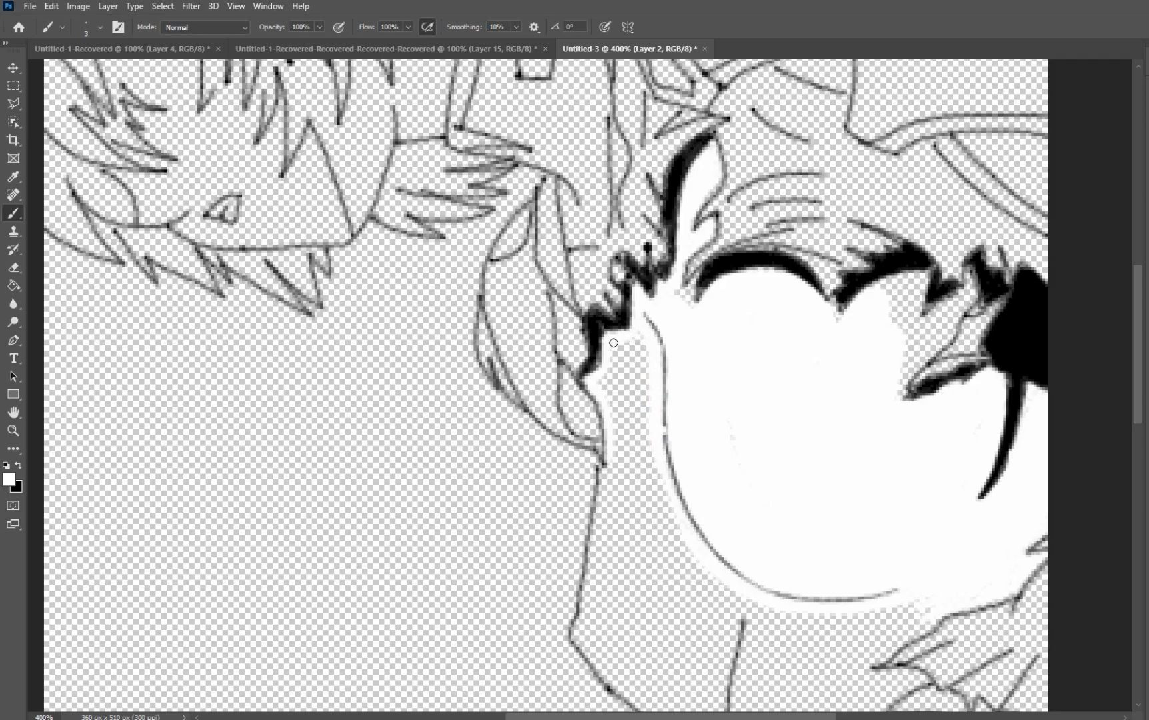
Fill the remaining gaps around the black lash tips and between the spiky black strands with white.
{"action": "mouse_move", "coordinate": [693, 279]}
{"action": "left_mouse_down"}
{"action": "mouse_move", "coordinate": [688, 306]}
{"action": "mouse_move", "coordinate": [694, 280]}
{"action": "mouse_move", "coordinate": [684, 302]}
{"action": "mouse_move", "coordinate": [677, 286]}
{"action": "mouse_move", "coordinate": [678, 324]}
{"action": "left_mouse_up"}
{"action": "left_click_drag", "start_coordinate": [832, 300], "coordinate": [834, 326]}
{"action": "left_click_drag", "start_coordinate": [971, 279], "coordinate": [975, 292]}
{"action": "left_click_drag", "start_coordinate": [969, 286], "coordinate": [961, 283]}
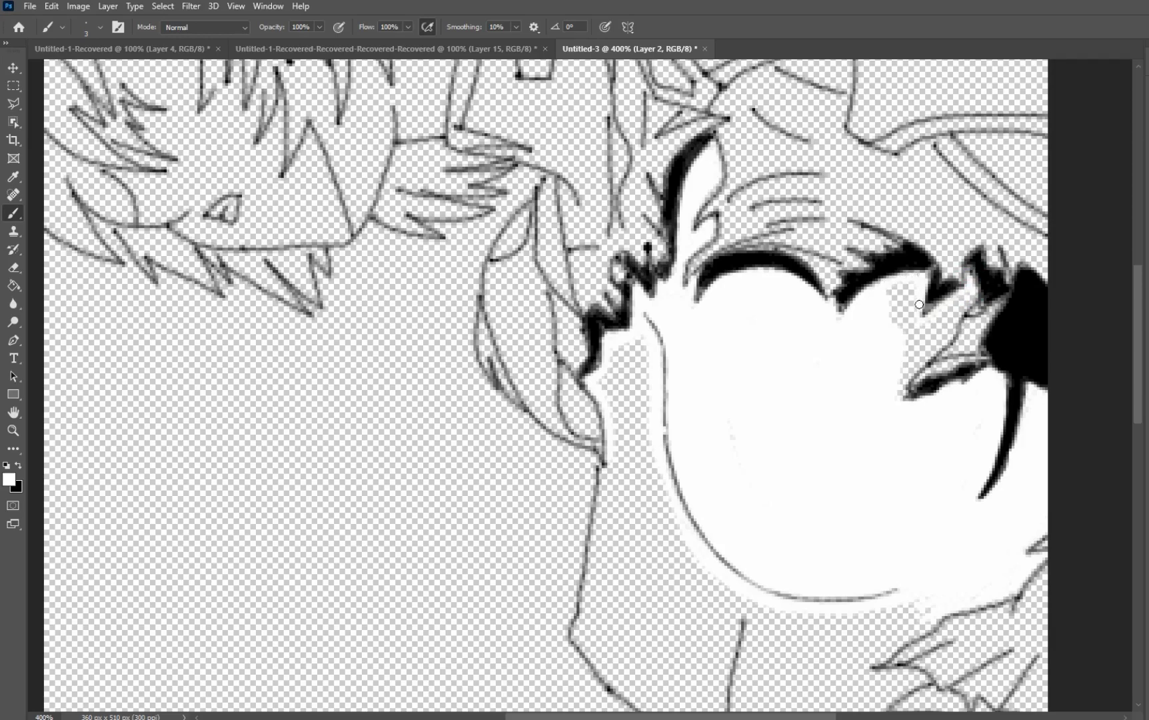
{"action": "mouse_move", "coordinate": [916, 308]}
{"action": "left_mouse_down"}
{"action": "mouse_move", "coordinate": [964, 296]}
{"action": "mouse_move", "coordinate": [934, 340]}
{"action": "mouse_move", "coordinate": [967, 299]}
{"action": "mouse_move", "coordinate": [954, 334]}
{"action": "mouse_move", "coordinate": [971, 296]}
{"action": "left_mouse_up"}
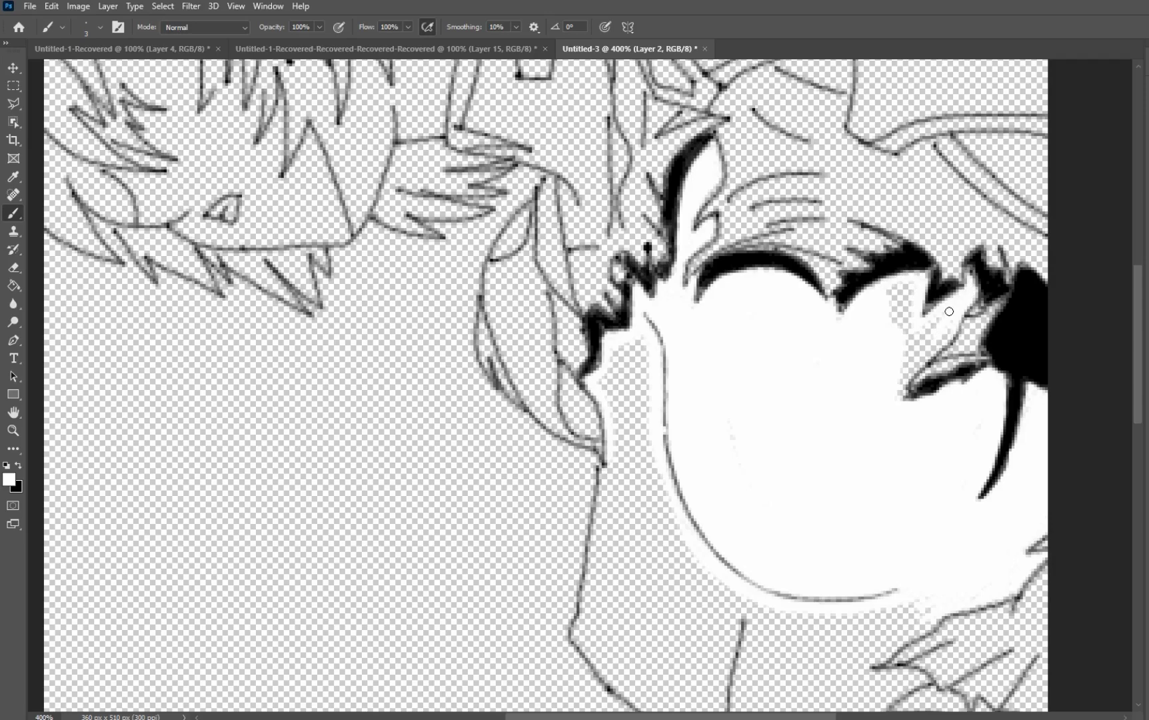
{"action": "left_click_drag", "start_coordinate": [943, 335], "coordinate": [900, 400]}
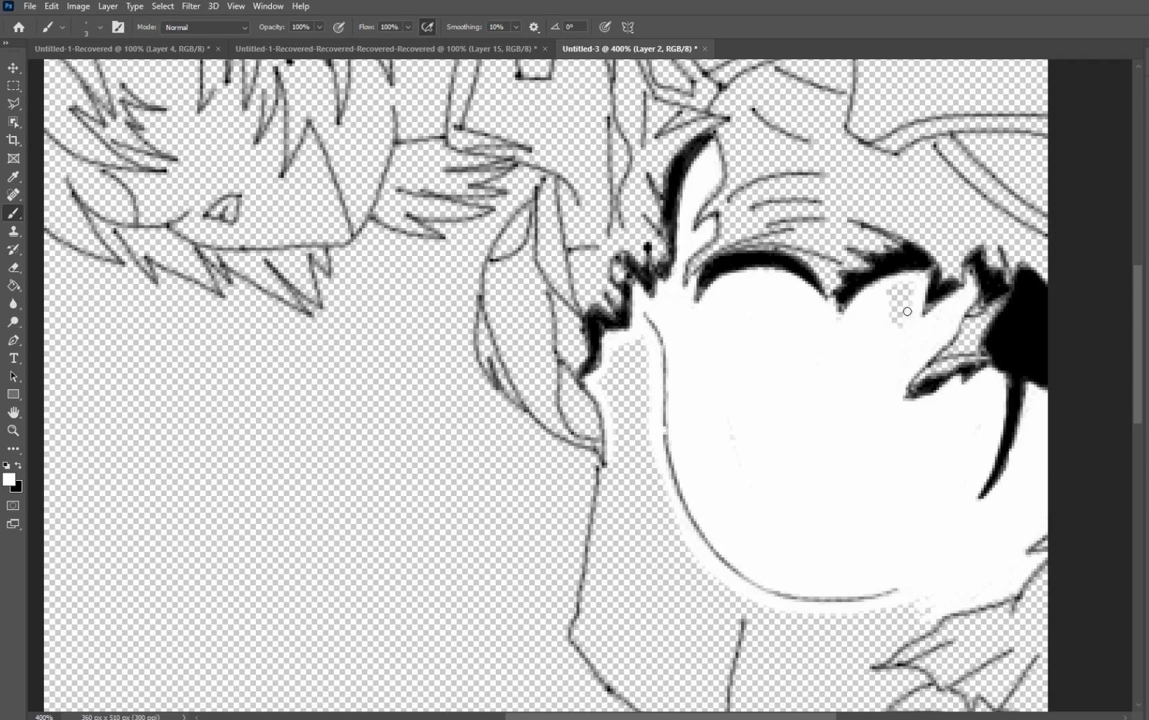
{"action": "mouse_move", "coordinate": [901, 304]}
{"action": "left_mouse_down"}
{"action": "mouse_move", "coordinate": [903, 332]}
{"action": "mouse_move", "coordinate": [916, 286]}
{"action": "left_mouse_up"}
{"action": "left_click_drag", "start_coordinate": [916, 285], "coordinate": [892, 292]}
{"action": "mouse_move", "coordinate": [892, 292]}
{"action": "left_mouse_down"}
{"action": "mouse_move", "coordinate": [894, 318]}
{"action": "mouse_move", "coordinate": [906, 287]}
{"action": "mouse_move", "coordinate": [894, 330]}
{"action": "mouse_move", "coordinate": [901, 285]}
{"action": "left_mouse_up"}
Paint a thin white border inside the outline running from the neck line around the lower contour and up to the ear.
{"action": "scroll", "coordinate": [722, 515], "scroll_direction": "down", "scroll_amount": 2}
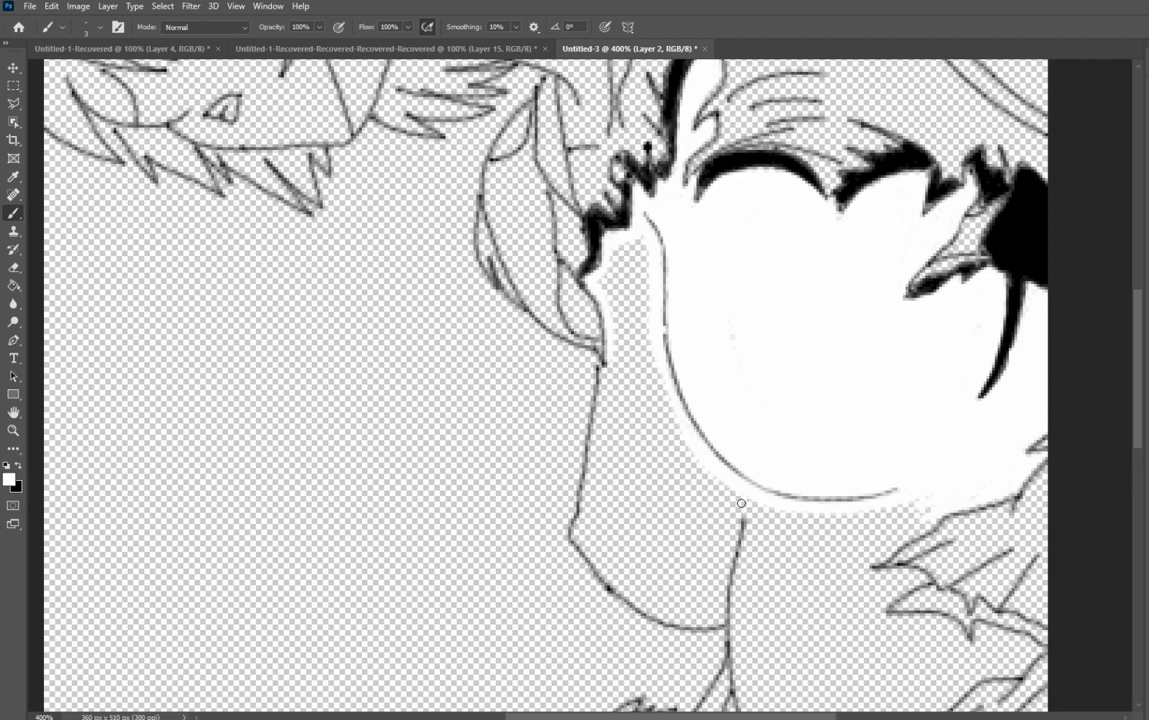
{"action": "left_click_drag", "start_coordinate": [742, 502], "coordinate": [728, 513]}
{"action": "left_click", "coordinate": [736, 504]}
{"action": "mouse_move", "coordinate": [725, 548]}
{"action": "left_mouse_down"}
{"action": "mouse_move", "coordinate": [715, 620]}
{"action": "mouse_move", "coordinate": [678, 619]}
{"action": "mouse_move", "coordinate": [616, 588]}
{"action": "left_mouse_up"}
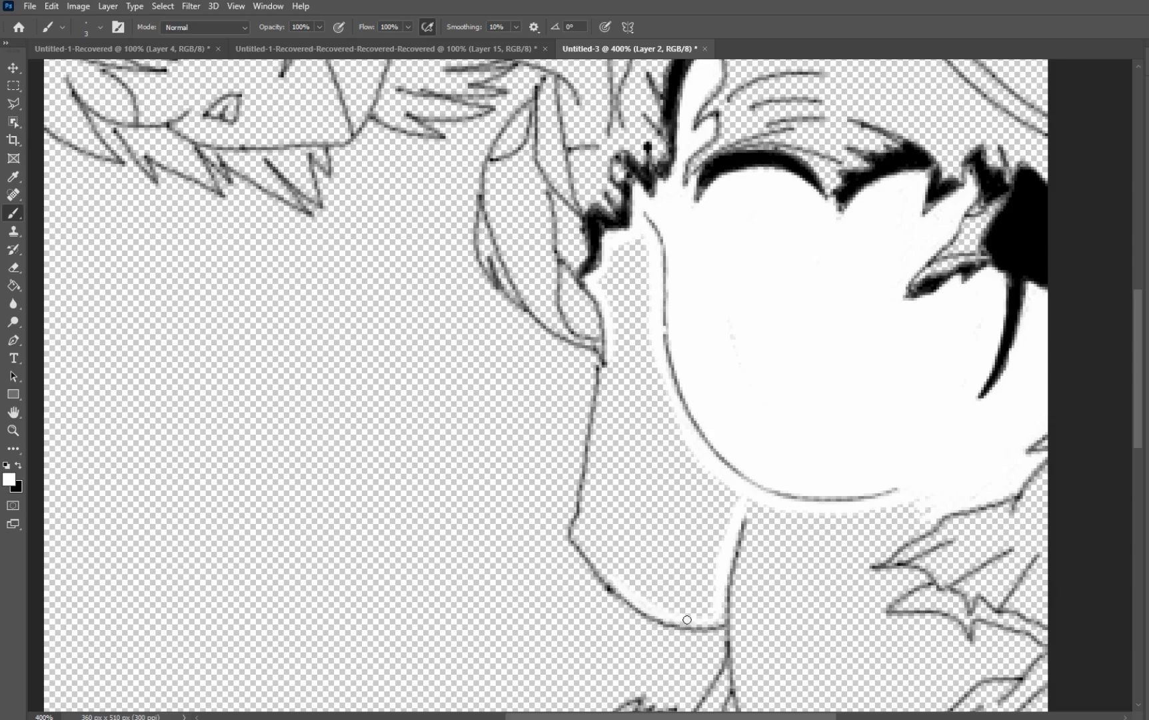
{"action": "mouse_move", "coordinate": [663, 618]}
{"action": "left_mouse_down"}
{"action": "mouse_move", "coordinate": [616, 588]}
{"action": "mouse_move", "coordinate": [581, 541]}
{"action": "mouse_move", "coordinate": [589, 469]}
{"action": "left_mouse_up"}
{"action": "mouse_move", "coordinate": [603, 371]}
{"action": "left_mouse_down"}
{"action": "mouse_move", "coordinate": [581, 535]}
{"action": "mouse_move", "coordinate": [644, 604]}
{"action": "left_mouse_up"}
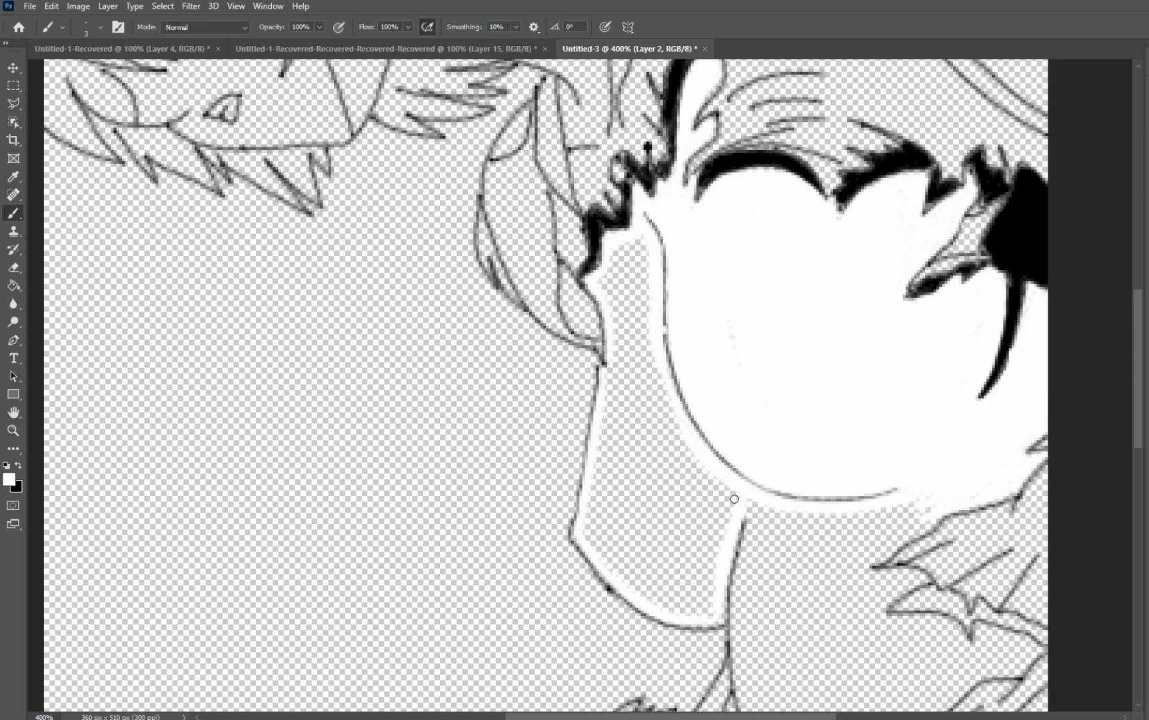
{"action": "left_click_drag", "start_coordinate": [738, 496], "coordinate": [716, 595]}
Set the brush size to 9 px and fill the bordered area between the ear, lower contour and face outline with white.
{"action": "right_click", "coordinate": [699, 550]}
{"action": "left_click_drag", "start_coordinate": [776, 527], "coordinate": [777, 527]}
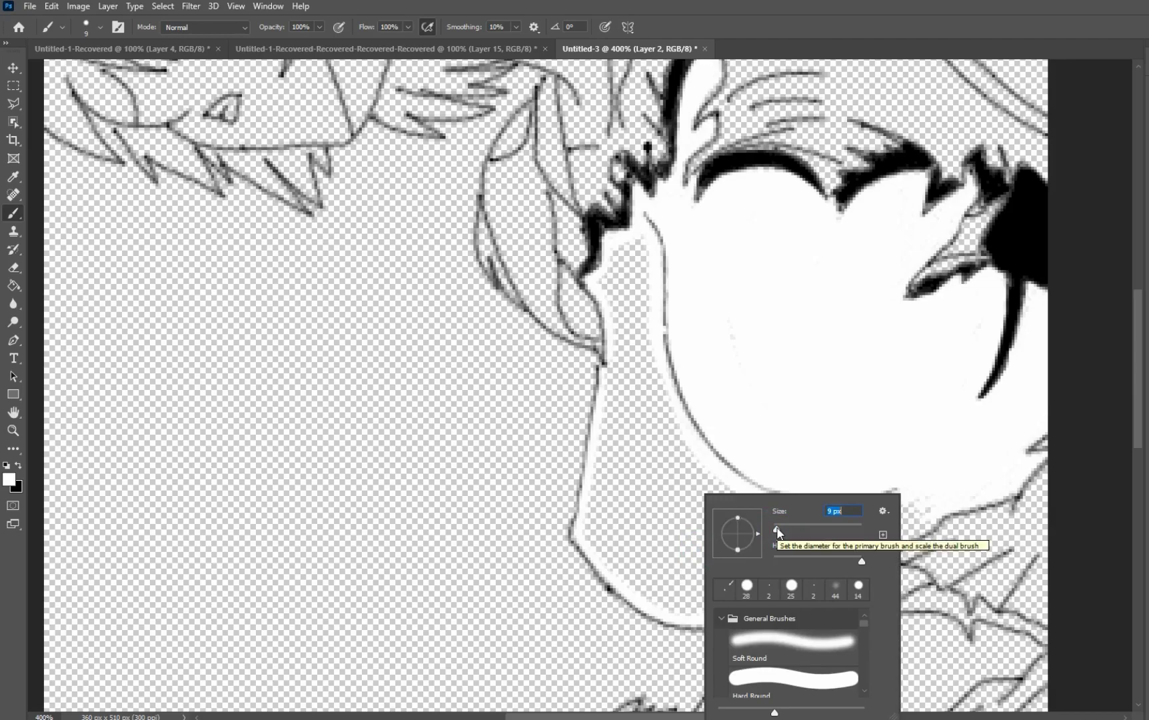
{"action": "mouse_move", "coordinate": [666, 536]}
{"action": "left_mouse_down"}
{"action": "mouse_move", "coordinate": [677, 562]}
{"action": "mouse_move", "coordinate": [703, 551]}
{"action": "mouse_move", "coordinate": [714, 563]}
{"action": "mouse_move", "coordinate": [711, 595]}
{"action": "mouse_move", "coordinate": [693, 611]}
{"action": "mouse_move", "coordinate": [644, 588]}
{"action": "mouse_move", "coordinate": [593, 528]}
{"action": "mouse_move", "coordinate": [662, 581]}
{"action": "mouse_move", "coordinate": [649, 544]}
{"action": "mouse_move", "coordinate": [649, 562]}
{"action": "mouse_move", "coordinate": [632, 536]}
{"action": "mouse_move", "coordinate": [677, 592]}
{"action": "mouse_move", "coordinate": [690, 515]}
{"action": "mouse_move", "coordinate": [698, 541]}
{"action": "mouse_move", "coordinate": [701, 523]}
{"action": "left_mouse_up"}
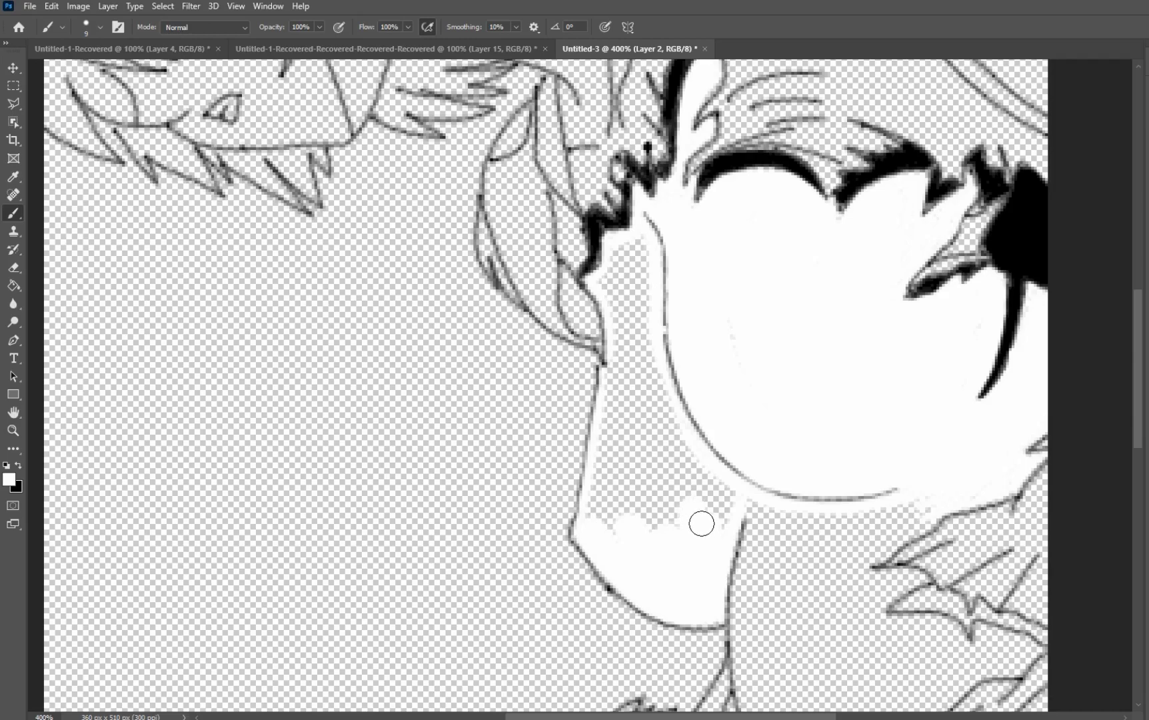
{"action": "mouse_move", "coordinate": [702, 524]}
{"action": "left_mouse_down"}
{"action": "mouse_move", "coordinate": [721, 490]}
{"action": "mouse_move", "coordinate": [673, 437]}
{"action": "mouse_move", "coordinate": [652, 388]}
{"action": "mouse_move", "coordinate": [635, 325]}
{"action": "mouse_move", "coordinate": [636, 258]}
{"action": "left_mouse_up"}
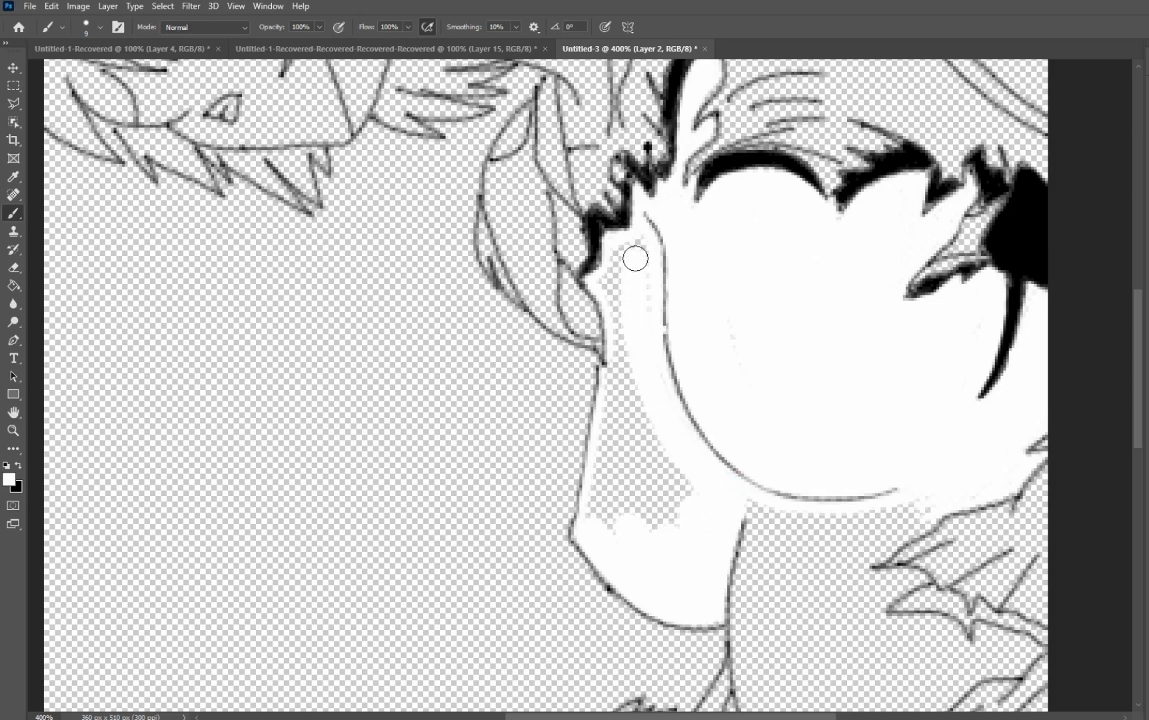
{"action": "mouse_move", "coordinate": [635, 258]}
{"action": "left_mouse_down"}
{"action": "mouse_move", "coordinate": [639, 284]}
{"action": "mouse_move", "coordinate": [640, 239]}
{"action": "mouse_move", "coordinate": [643, 332]}
{"action": "mouse_move", "coordinate": [636, 251]}
{"action": "mouse_move", "coordinate": [608, 292]}
{"action": "mouse_move", "coordinate": [620, 256]}
{"action": "left_mouse_up"}
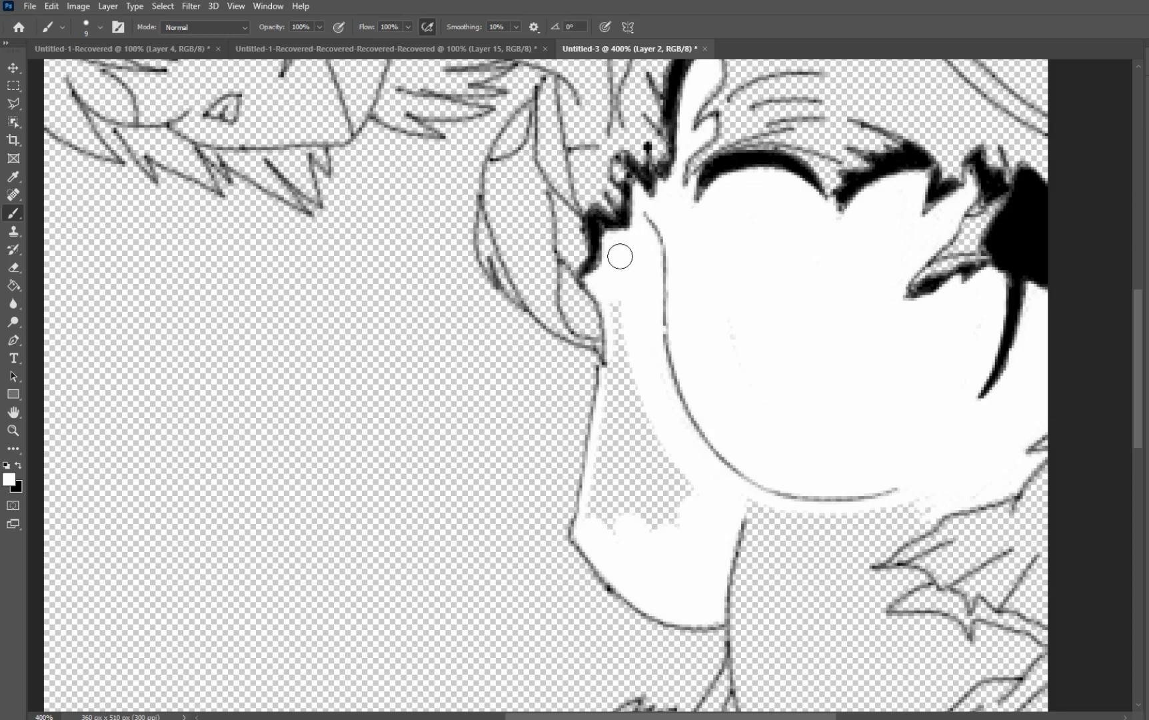
{"action": "mouse_move", "coordinate": [620, 256]}
{"action": "left_mouse_down"}
{"action": "mouse_move", "coordinate": [616, 431]}
{"action": "mouse_move", "coordinate": [644, 510]}
{"action": "mouse_move", "coordinate": [665, 510]}
{"action": "mouse_move", "coordinate": [632, 389]}
{"action": "mouse_move", "coordinate": [676, 495]}
{"action": "mouse_move", "coordinate": [677, 466]}
{"action": "mouse_move", "coordinate": [649, 375]}
{"action": "mouse_move", "coordinate": [676, 453]}
{"action": "left_mouse_up"}
{"action": "left_click_drag", "start_coordinate": [723, 326], "coordinate": [751, 384]}
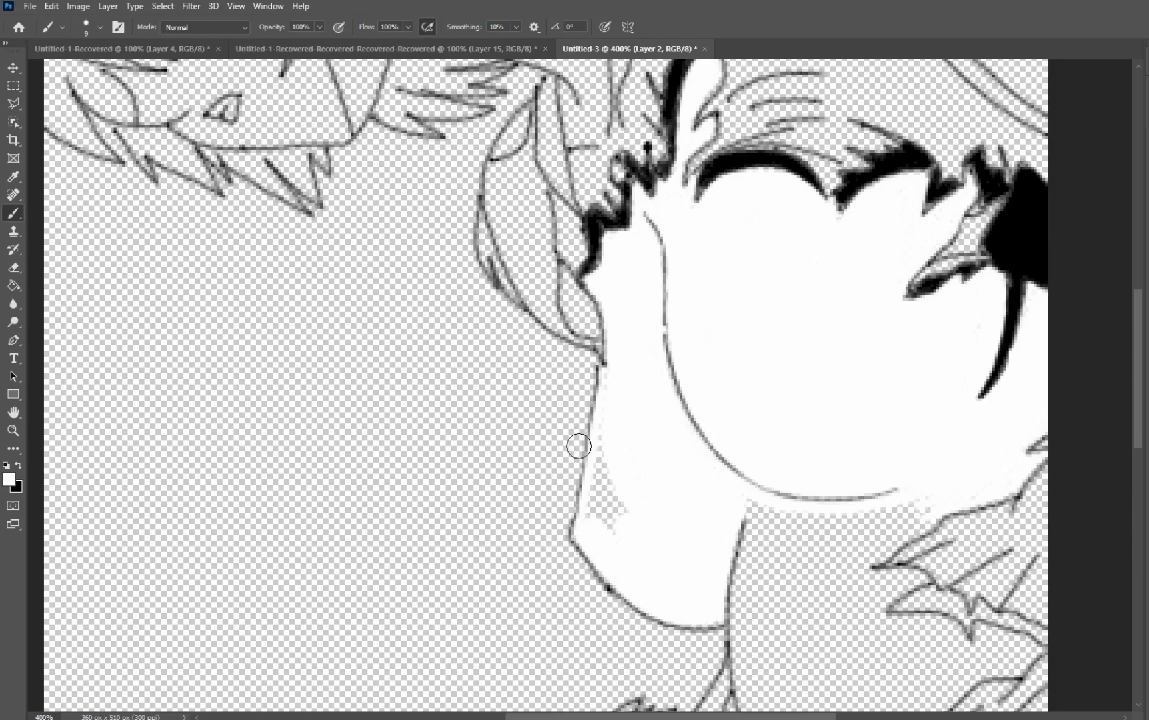
{"action": "mouse_move", "coordinate": [616, 408]}
{"action": "left_mouse_down"}
{"action": "mouse_move", "coordinate": [604, 482]}
{"action": "mouse_move", "coordinate": [620, 532]}
{"action": "mouse_move", "coordinate": [597, 500]}
{"action": "mouse_move", "coordinate": [607, 455]}
{"action": "mouse_move", "coordinate": [616, 526]}
{"action": "left_mouse_up"}
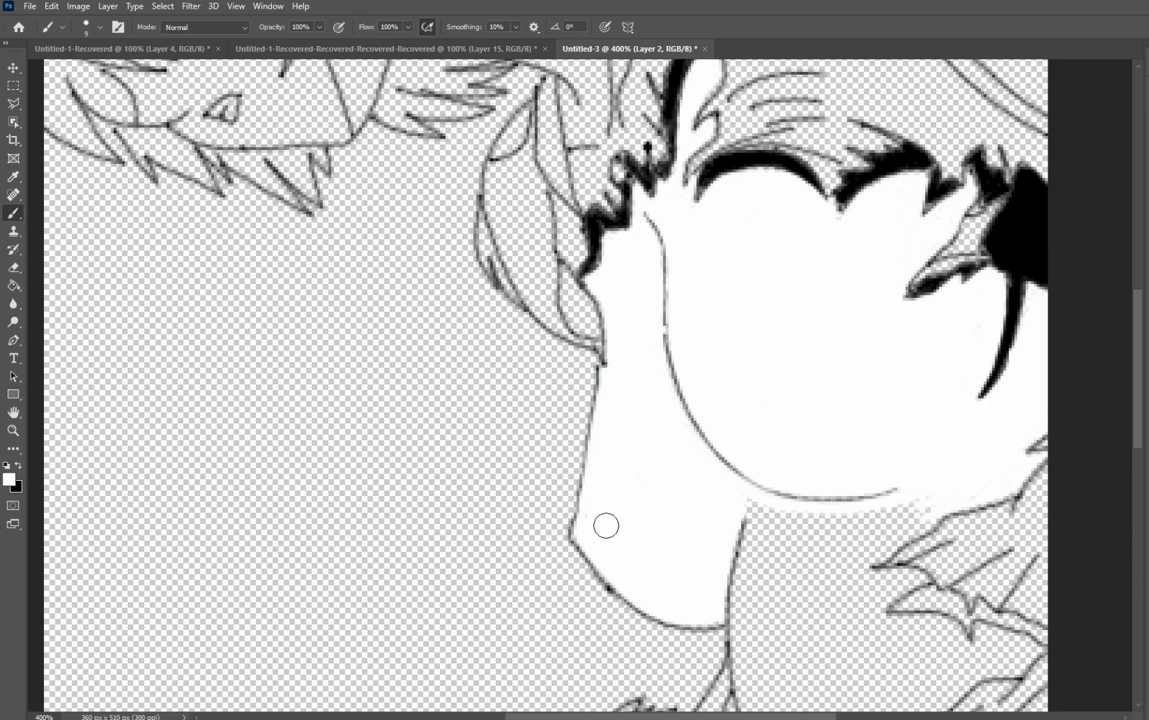
Paint white beneath the jaw curve toward the collar tip and down along the neck line, undoing a stray stroke.
{"action": "mouse_move", "coordinate": [724, 506]}
{"action": "left_mouse_down"}
{"action": "mouse_move", "coordinate": [878, 518]}
{"action": "mouse_move", "coordinate": [944, 483]}
{"action": "mouse_move", "coordinate": [912, 520]}
{"action": "mouse_move", "coordinate": [860, 540]}
{"action": "mouse_move", "coordinate": [892, 536]}
{"action": "left_mouse_up"}
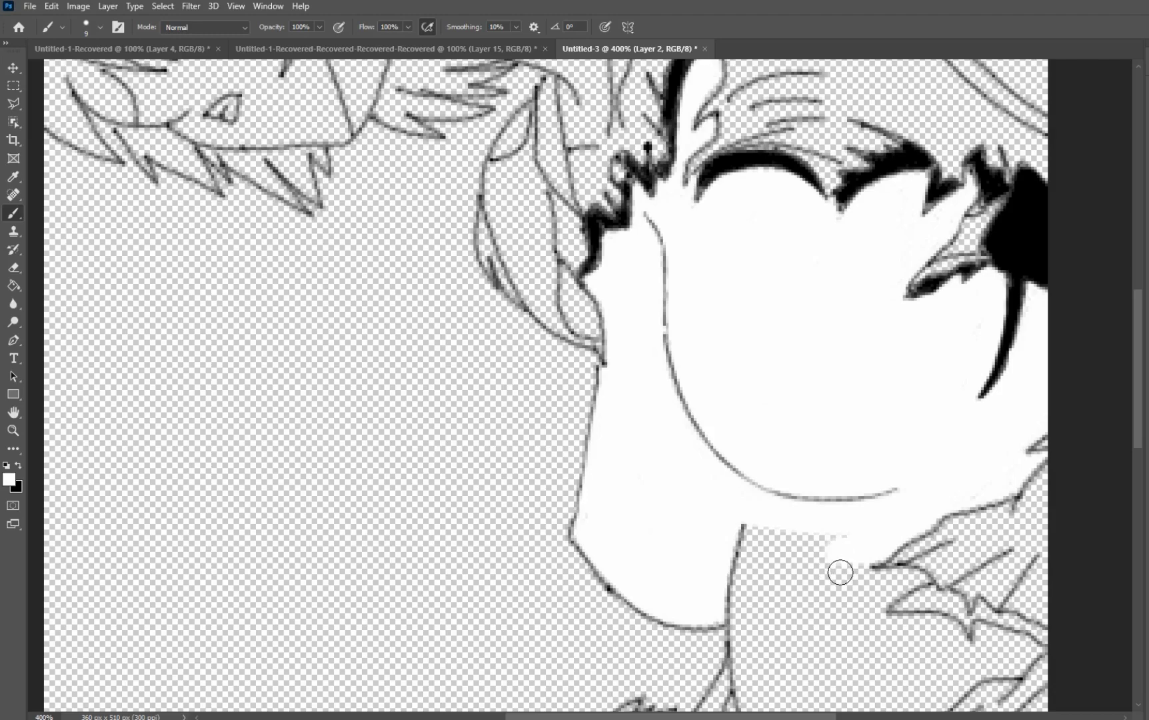
{"action": "mouse_move", "coordinate": [839, 558]}
{"action": "left_mouse_down"}
{"action": "mouse_move", "coordinate": [862, 545]}
{"action": "mouse_move", "coordinate": [766, 530]}
{"action": "mouse_move", "coordinate": [749, 605]}
{"action": "mouse_move", "coordinate": [759, 531]}
{"action": "left_mouse_up"}
{"action": "key", "text": "ctrl+z"}
{"action": "scroll", "coordinate": [778, 533], "scroll_direction": "down", "scroll_amount": 5}
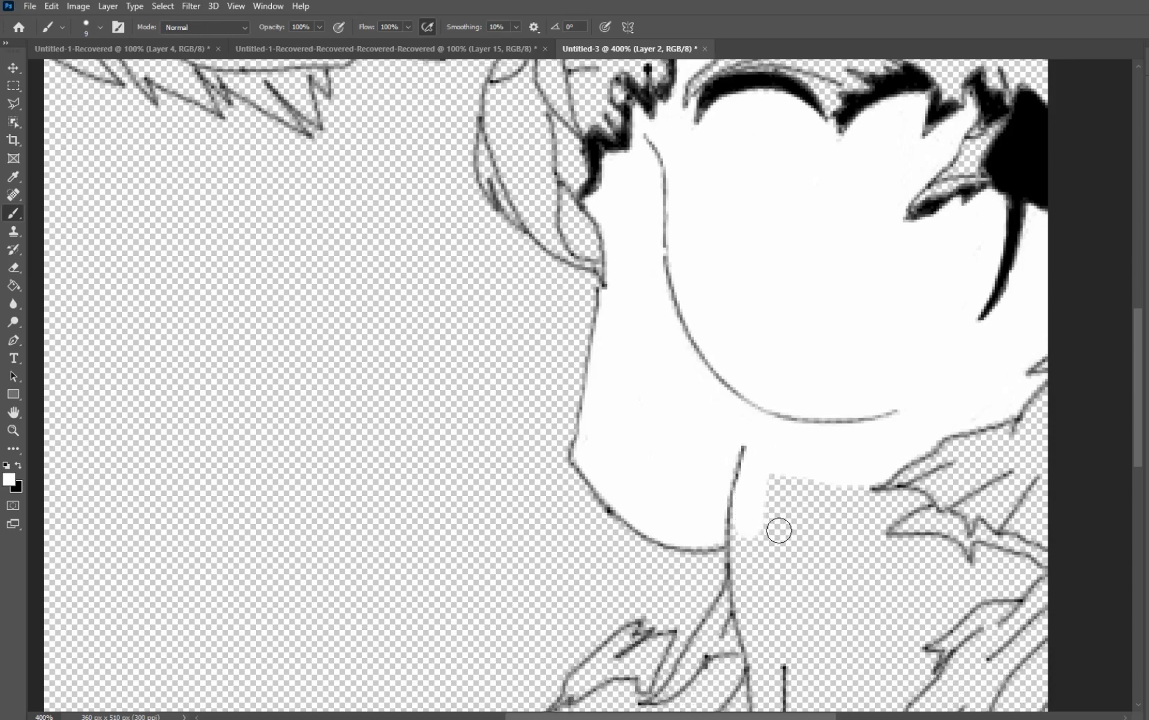
{"action": "scroll", "coordinate": [799, 498], "scroll_direction": "down", "scroll_amount": 3}
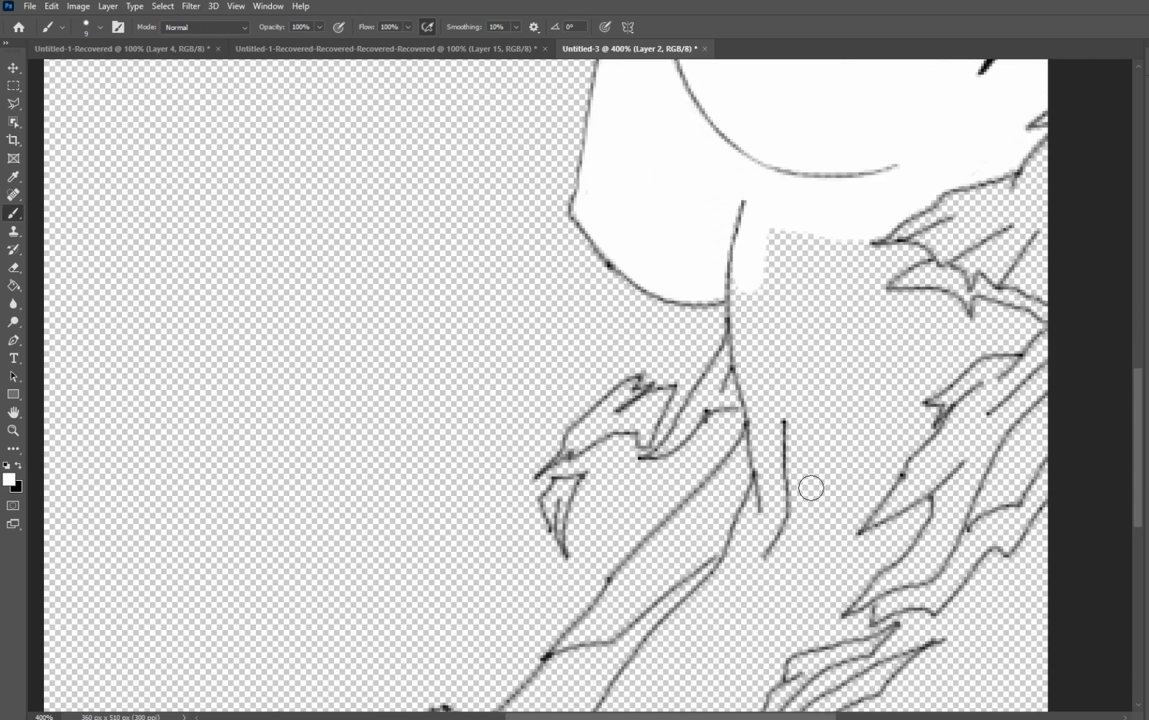
{"action": "mouse_move", "coordinate": [777, 234]}
{"action": "left_mouse_down"}
{"action": "mouse_move", "coordinate": [769, 339]}
{"action": "mouse_move", "coordinate": [760, 270]}
{"action": "mouse_move", "coordinate": [758, 322]}
{"action": "mouse_move", "coordinate": [769, 476]}
{"action": "left_mouse_up"}
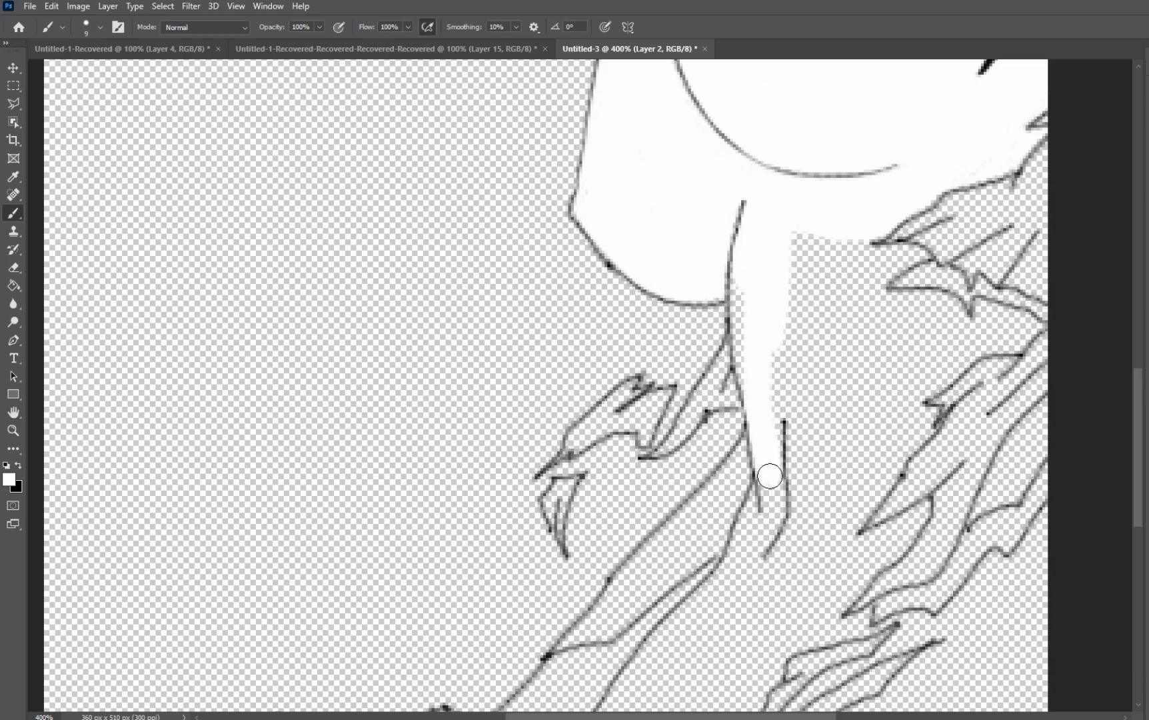
{"action": "left_click_drag", "start_coordinate": [748, 360], "coordinate": [745, 270]}
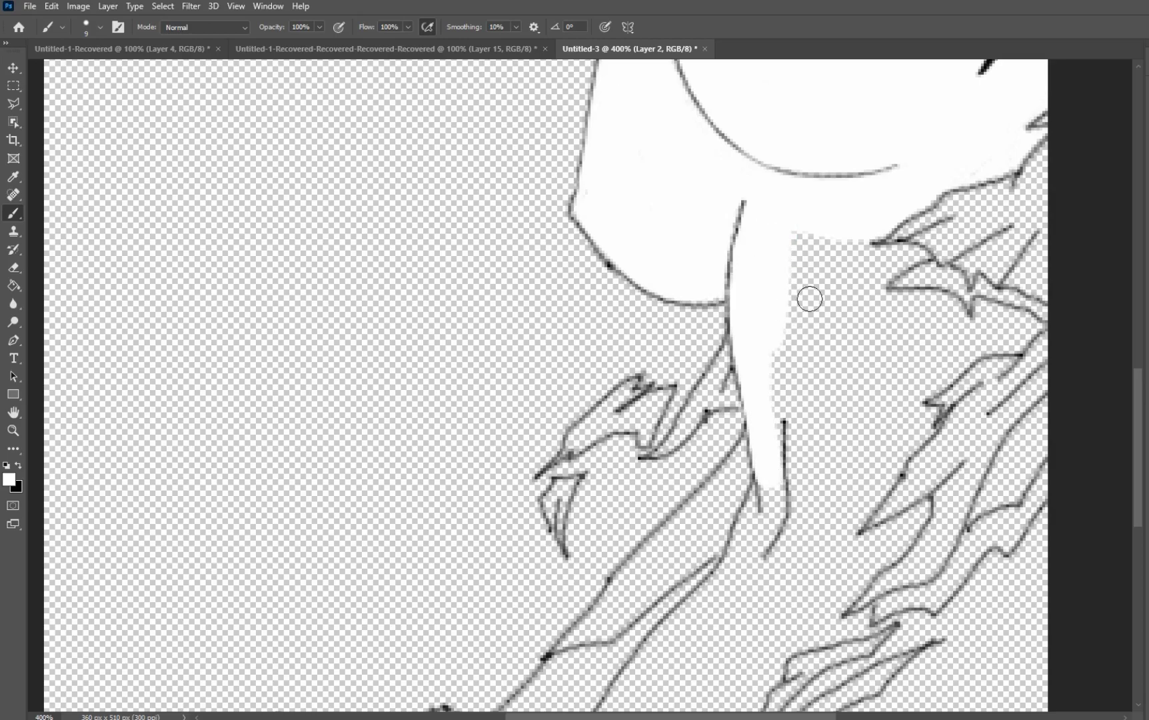
Paint the open neck area white between the neck line and the spiky strands, covering both sides of the short throat line.
{"action": "left_click", "coordinate": [13, 430]}
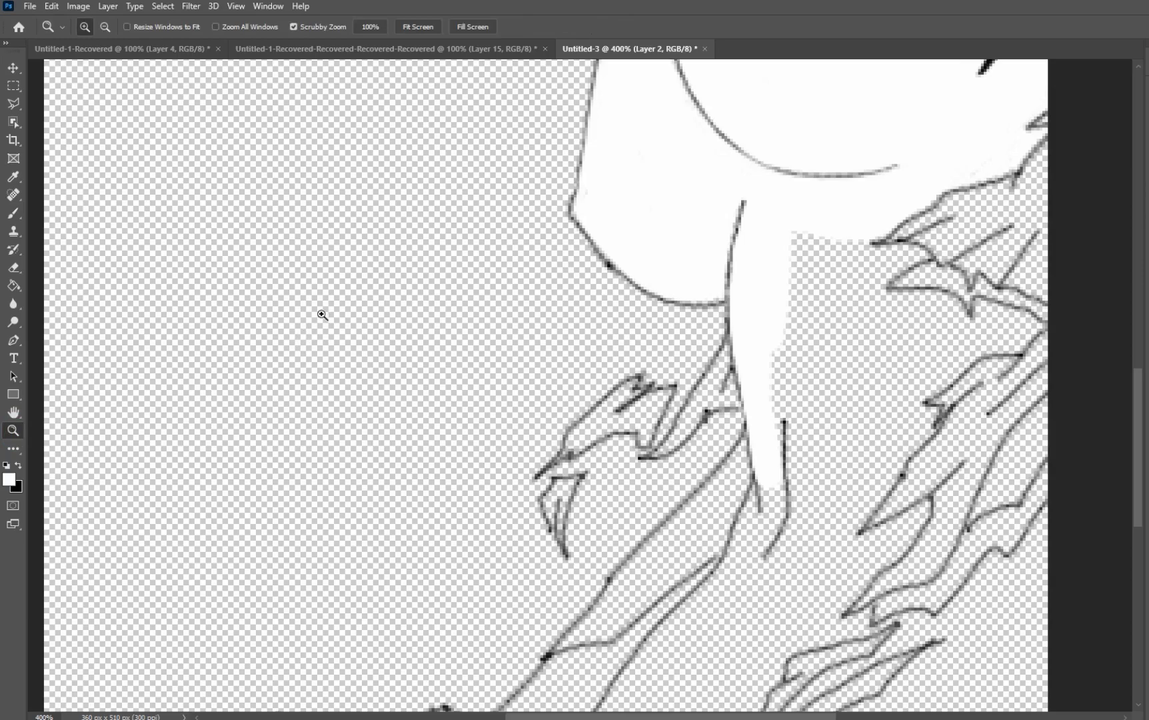
{"action": "left_click", "coordinate": [372, 27]}
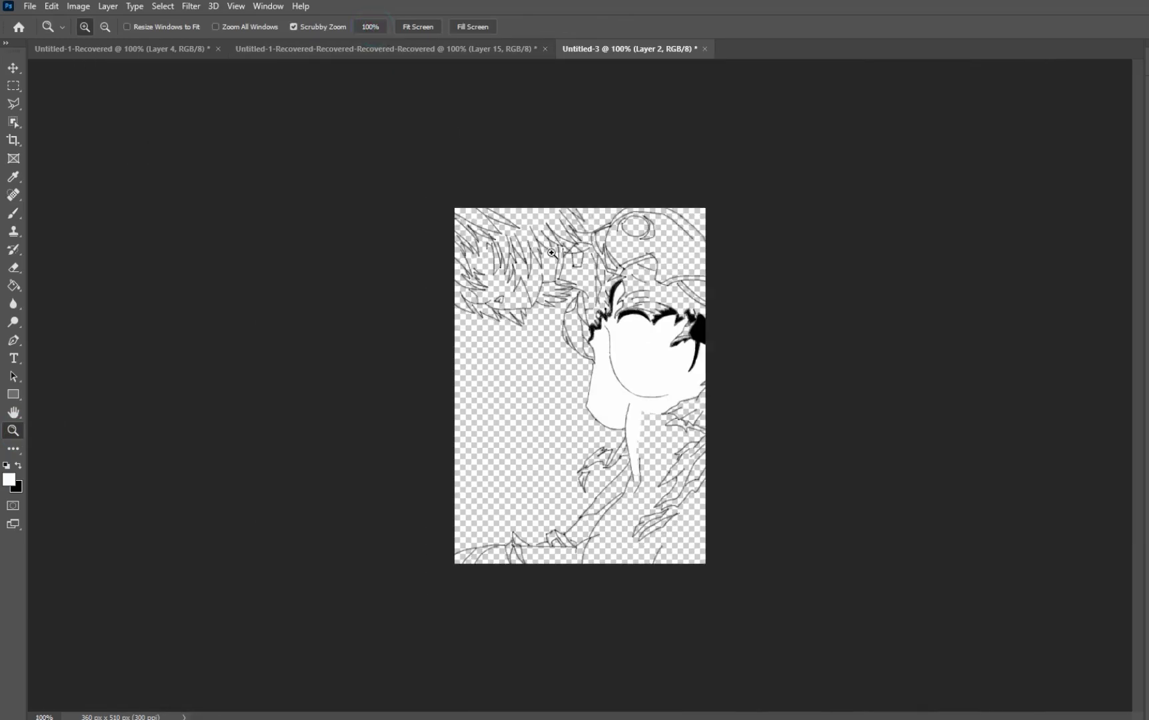
{"action": "left_click", "coordinate": [674, 418]}
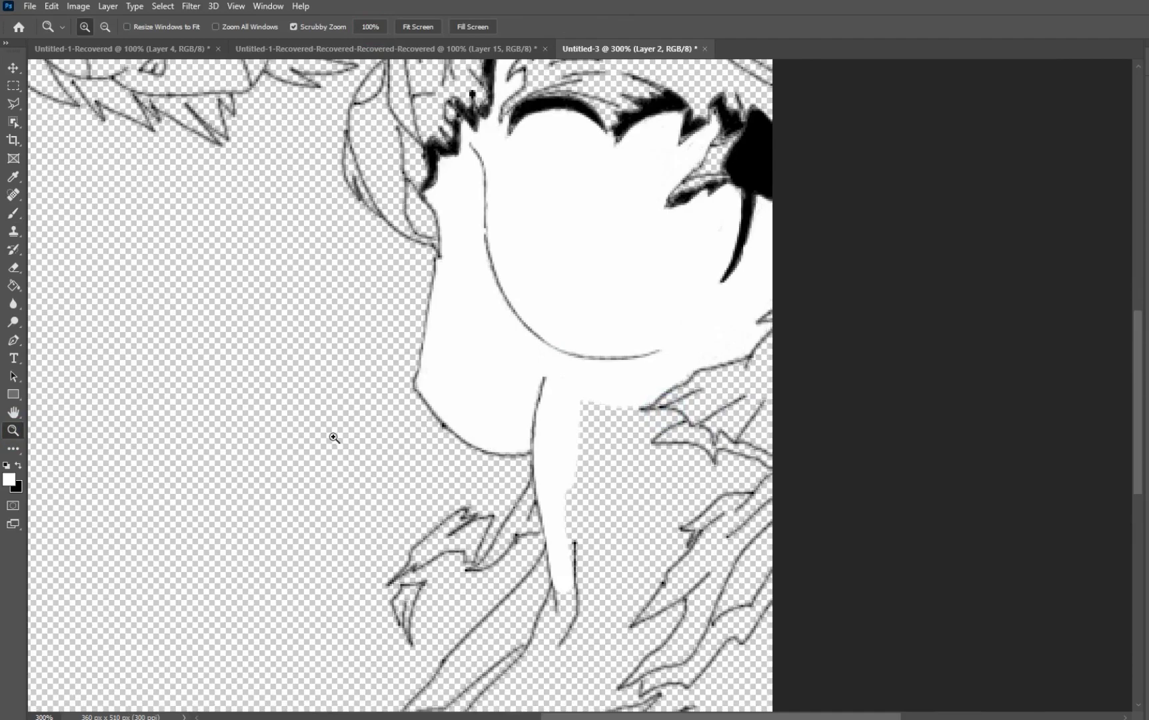
{"action": "scroll", "coordinate": [596, 500], "scroll_direction": "down", "scroll_amount": 2}
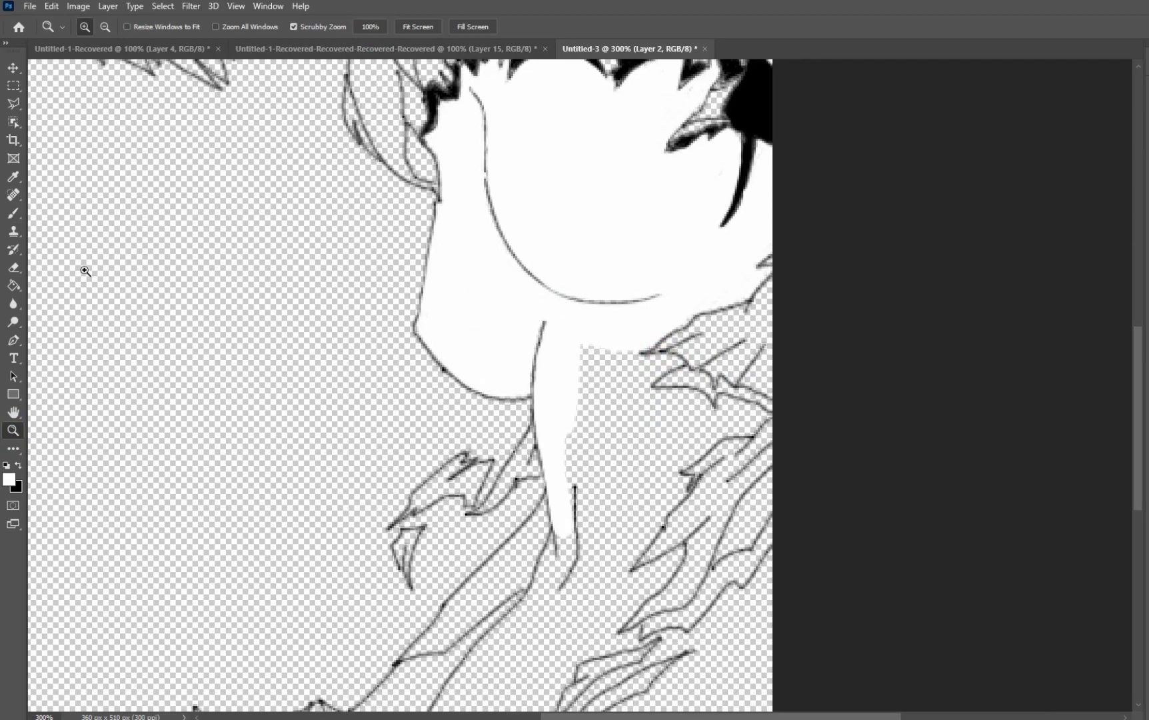
{"action": "left_click", "coordinate": [14, 213]}
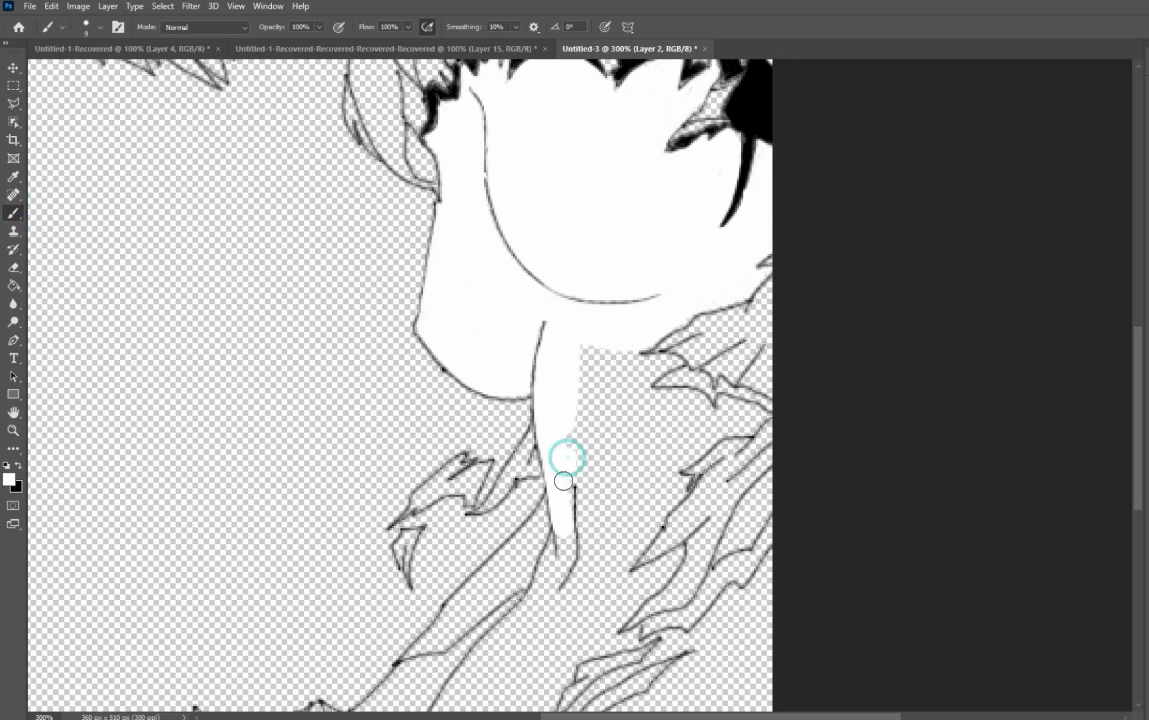
{"action": "mouse_move", "coordinate": [559, 500]}
{"action": "left_mouse_down"}
{"action": "mouse_move", "coordinate": [566, 427]}
{"action": "mouse_move", "coordinate": [591, 549]}
{"action": "mouse_move", "coordinate": [573, 602]}
{"action": "mouse_move", "coordinate": [672, 491]}
{"action": "mouse_move", "coordinate": [628, 536]}
{"action": "mouse_move", "coordinate": [666, 459]}
{"action": "mouse_move", "coordinate": [602, 559]}
{"action": "mouse_move", "coordinate": [626, 452]}
{"action": "mouse_move", "coordinate": [607, 522]}
{"action": "mouse_move", "coordinate": [597, 365]}
{"action": "mouse_move", "coordinate": [592, 468]}
{"action": "mouse_move", "coordinate": [587, 338]}
{"action": "mouse_move", "coordinate": [583, 418]}
{"action": "mouse_move", "coordinate": [592, 356]}
{"action": "mouse_move", "coordinate": [607, 489]}
{"action": "mouse_move", "coordinate": [614, 337]}
{"action": "mouse_move", "coordinate": [620, 462]}
{"action": "mouse_move", "coordinate": [617, 384]}
{"action": "left_mouse_up"}
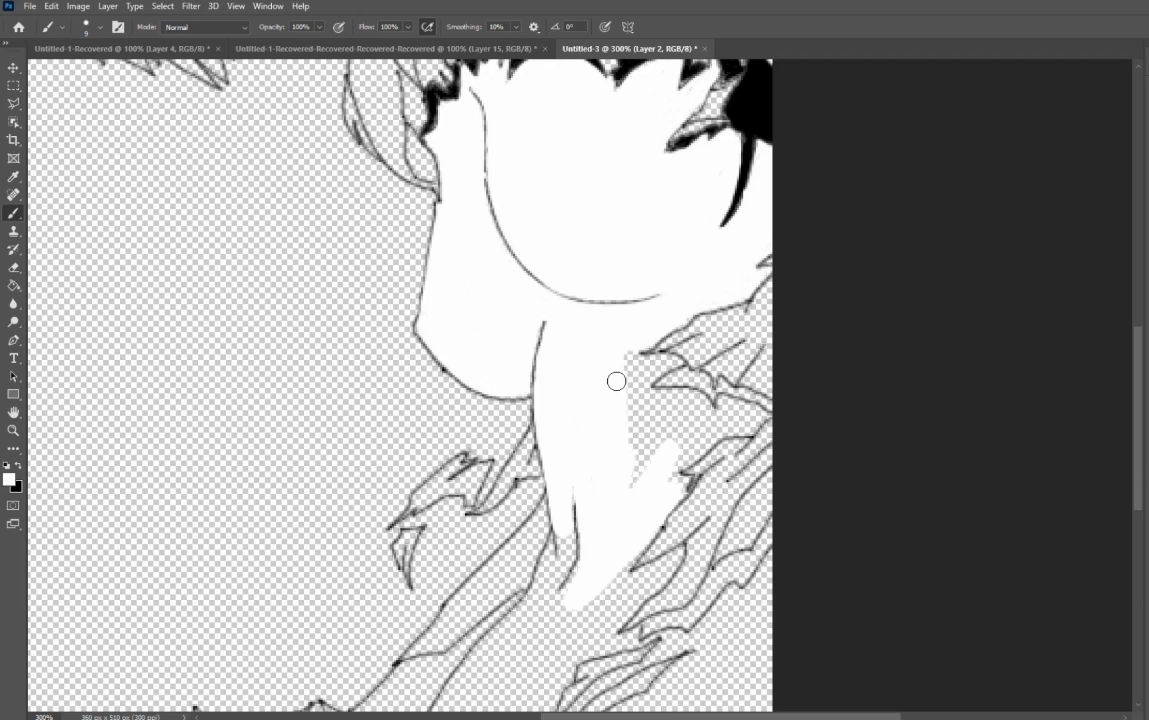
{"action": "mouse_move", "coordinate": [626, 405]}
{"action": "left_mouse_down"}
{"action": "mouse_move", "coordinate": [636, 484]}
{"action": "mouse_move", "coordinate": [646, 438]}
{"action": "mouse_move", "coordinate": [648, 454]}
{"action": "mouse_move", "coordinate": [667, 427]}
{"action": "mouse_move", "coordinate": [643, 435]}
{"action": "left_mouse_up"}
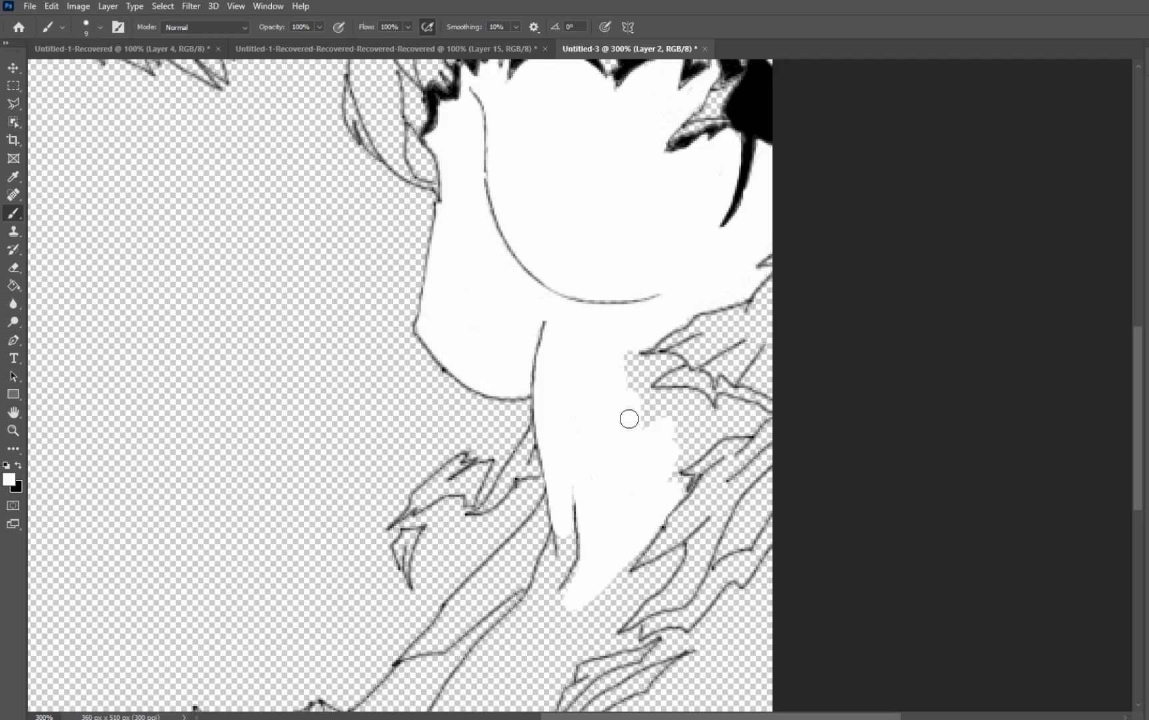
Set the brush size to 3 px and paint white along the edges of the spiky strands, into the narrow gap at the canvas edge.
{"action": "right_click", "coordinate": [630, 419]}
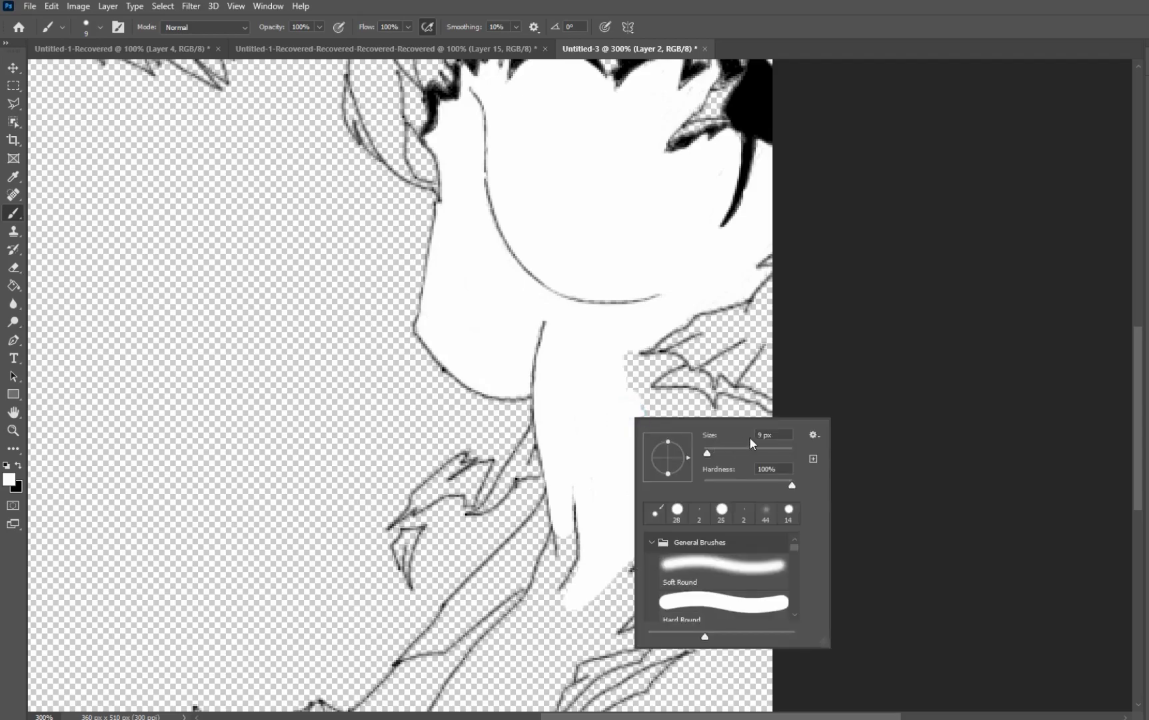
{"action": "left_click", "coordinate": [761, 435]}
{"action": "key", "text": "Return"}
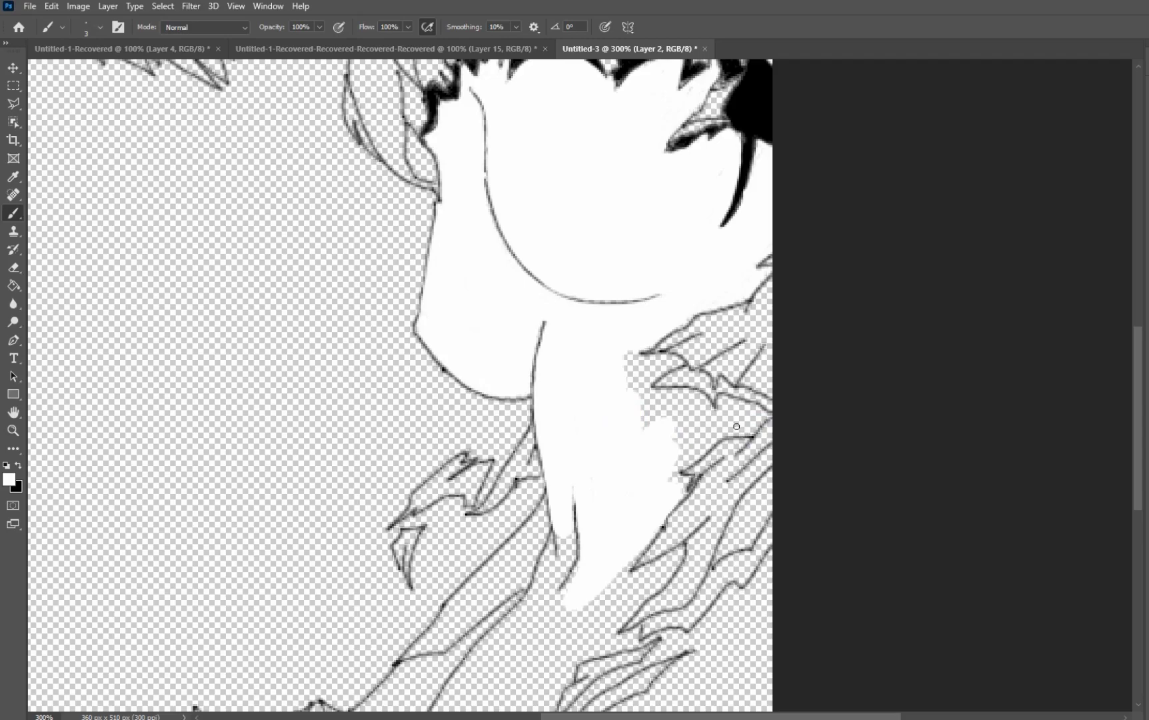
{"action": "mouse_move", "coordinate": [764, 415]}
{"action": "left_mouse_down"}
{"action": "mouse_move", "coordinate": [725, 403]}
{"action": "mouse_move", "coordinate": [767, 414]}
{"action": "left_mouse_up"}
{"action": "left_click_drag", "start_coordinate": [759, 422], "coordinate": [754, 430]}
{"action": "mouse_move", "coordinate": [697, 457]}
{"action": "left_mouse_down"}
{"action": "mouse_move", "coordinate": [670, 474]}
{"action": "mouse_move", "coordinate": [754, 424]}
{"action": "left_mouse_up"}
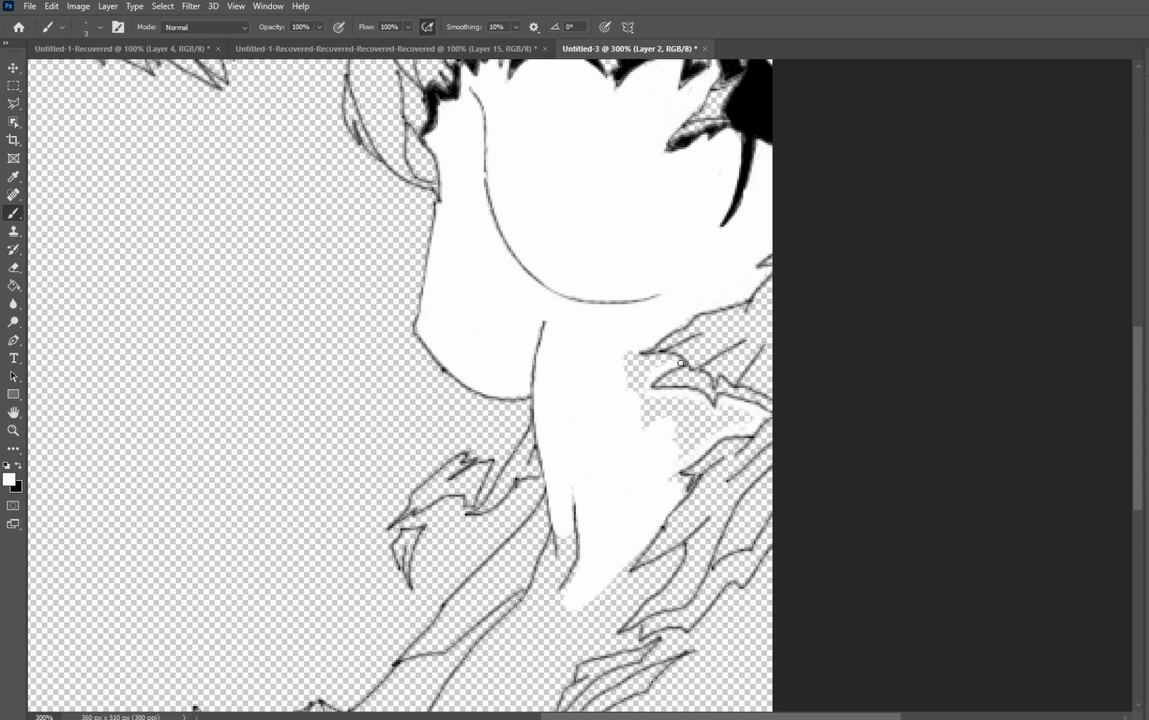
{"action": "left_click", "coordinate": [628, 344]}
Set the brush size to 6 px and fill the remaining transparent patches between the neck and the spiky strand tips with white.
{"action": "right_click", "coordinate": [613, 402]}
{"action": "left_click", "coordinate": [688, 434]}
{"action": "left_click_drag", "start_coordinate": [691, 434], "coordinate": [693, 434]}
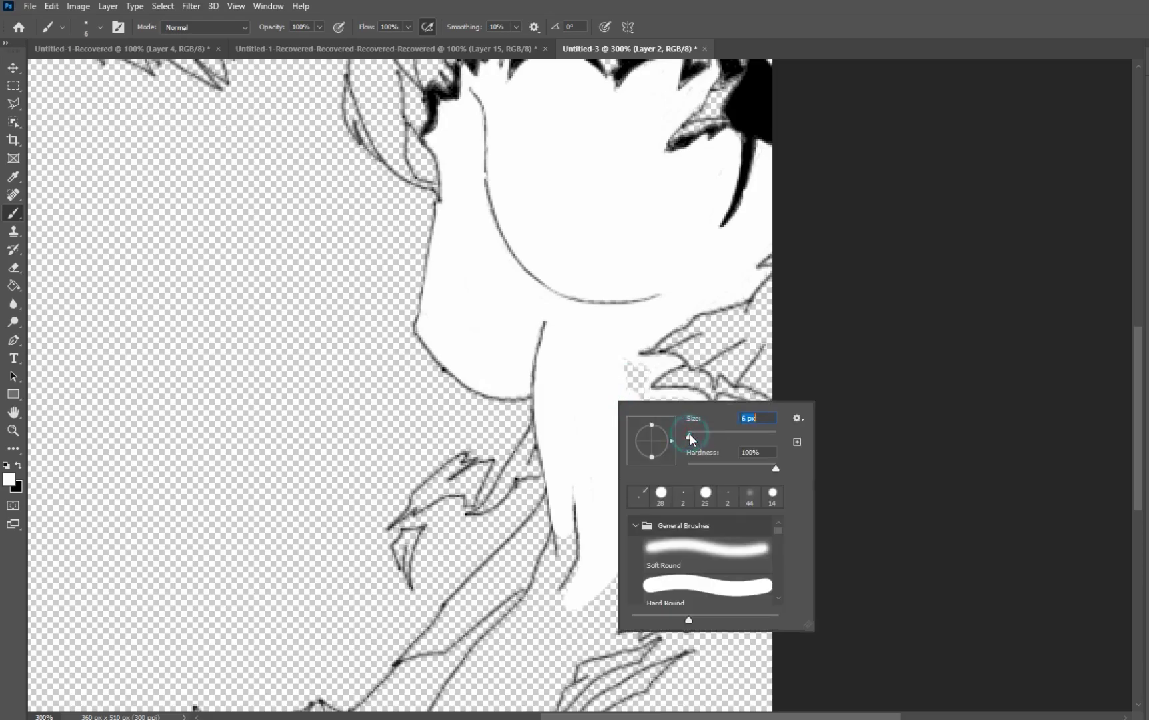
{"action": "left_click", "coordinate": [629, 370]}
{"action": "mouse_move", "coordinate": [636, 379]}
{"action": "left_mouse_down"}
{"action": "mouse_move", "coordinate": [658, 366]}
{"action": "mouse_move", "coordinate": [632, 371]}
{"action": "mouse_move", "coordinate": [664, 364]}
{"action": "mouse_move", "coordinate": [643, 389]}
{"action": "mouse_move", "coordinate": [646, 429]}
{"action": "mouse_move", "coordinate": [672, 410]}
{"action": "mouse_move", "coordinate": [647, 406]}
{"action": "mouse_move", "coordinate": [688, 404]}
{"action": "mouse_move", "coordinate": [660, 417]}
{"action": "mouse_move", "coordinate": [667, 443]}
{"action": "mouse_move", "coordinate": [680, 423]}
{"action": "mouse_move", "coordinate": [683, 452]}
{"action": "mouse_move", "coordinate": [730, 417]}
{"action": "mouse_move", "coordinate": [751, 420]}
{"action": "mouse_move", "coordinate": [723, 419]}
{"action": "mouse_move", "coordinate": [726, 409]}
{"action": "mouse_move", "coordinate": [723, 426]}
{"action": "mouse_move", "coordinate": [742, 426]}
{"action": "mouse_move", "coordinate": [702, 431]}
{"action": "mouse_move", "coordinate": [697, 404]}
{"action": "mouse_move", "coordinate": [706, 420]}
{"action": "mouse_move", "coordinate": [676, 412]}
{"action": "mouse_move", "coordinate": [682, 438]}
{"action": "mouse_move", "coordinate": [699, 421]}
{"action": "mouse_move", "coordinate": [676, 465]}
{"action": "mouse_move", "coordinate": [714, 428]}
{"action": "mouse_move", "coordinate": [687, 436]}
{"action": "mouse_move", "coordinate": [680, 485]}
{"action": "left_mouse_up"}
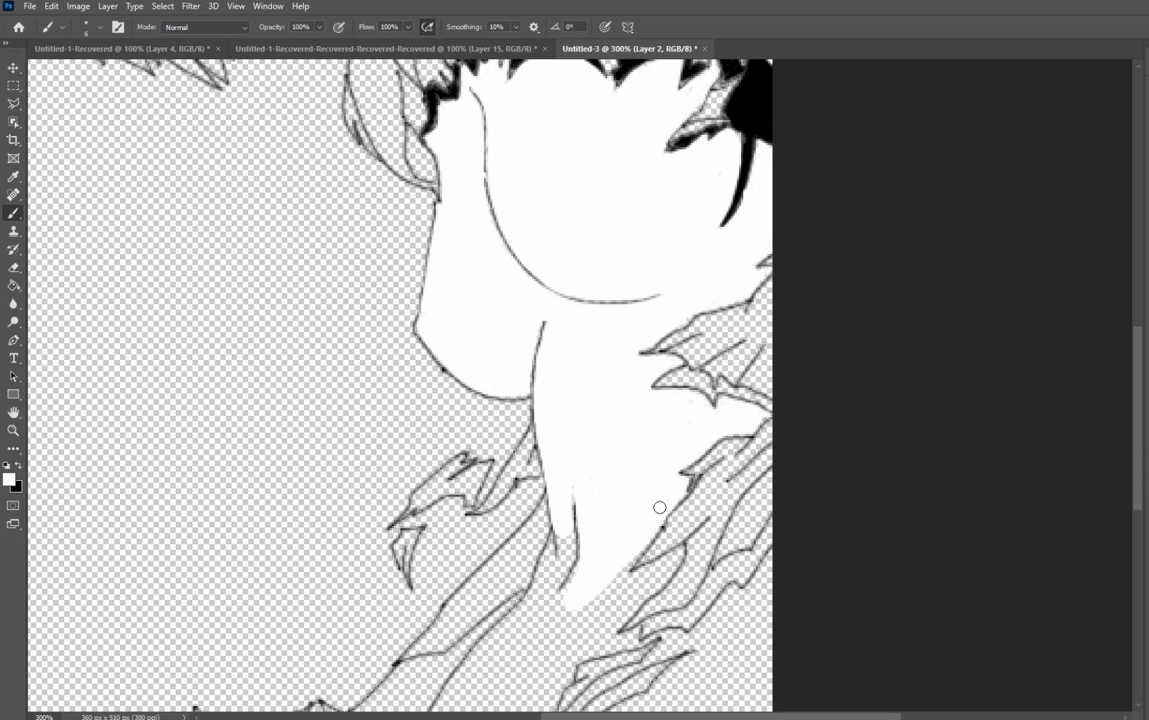
Extend the white fill down the lower neck, around the throat line and along the shoulder contour below the strands.
{"action": "scroll", "coordinate": [659, 508], "scroll_direction": "down", "scroll_amount": 3}
{"action": "mouse_move", "coordinate": [675, 445]}
{"action": "left_mouse_down"}
{"action": "mouse_move", "coordinate": [676, 430]}
{"action": "mouse_move", "coordinate": [607, 495]}
{"action": "mouse_move", "coordinate": [664, 439]}
{"action": "mouse_move", "coordinate": [593, 489]}
{"action": "mouse_move", "coordinate": [662, 444]}
{"action": "mouse_move", "coordinate": [607, 468]}
{"action": "mouse_move", "coordinate": [635, 426]}
{"action": "mouse_move", "coordinate": [580, 491]}
{"action": "mouse_move", "coordinate": [602, 504]}
{"action": "left_mouse_up"}
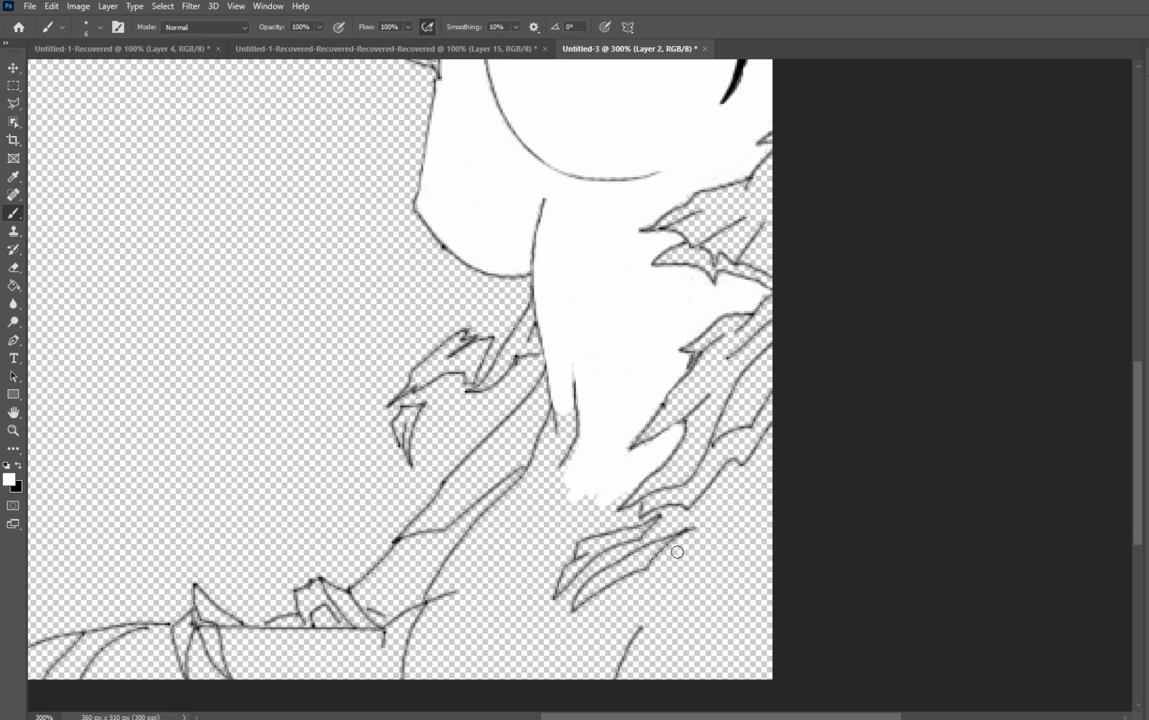
{"action": "mouse_move", "coordinate": [565, 416]}
{"action": "left_mouse_down"}
{"action": "mouse_move", "coordinate": [546, 469]}
{"action": "mouse_move", "coordinate": [570, 430]}
{"action": "mouse_move", "coordinate": [564, 386]}
{"action": "left_mouse_up"}
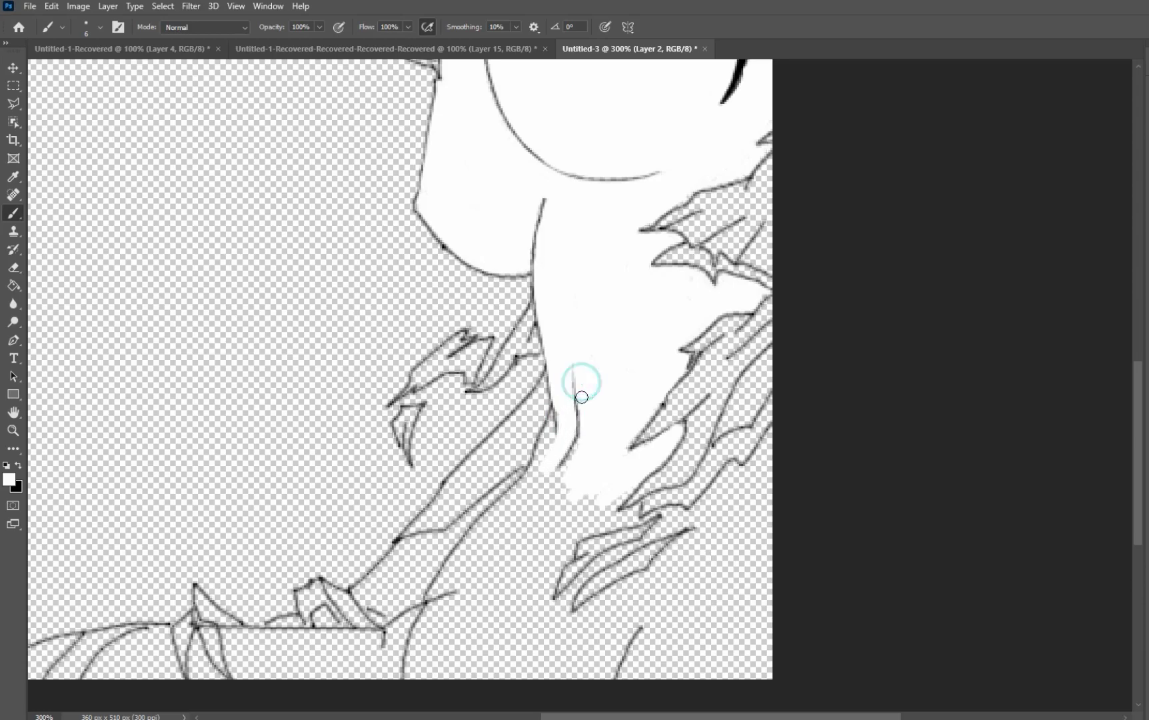
{"action": "mouse_move", "coordinate": [587, 431]}
{"action": "left_mouse_down"}
{"action": "mouse_move", "coordinate": [522, 510]}
{"action": "mouse_move", "coordinate": [544, 477]}
{"action": "mouse_move", "coordinate": [536, 484]}
{"action": "mouse_move", "coordinate": [538, 456]}
{"action": "mouse_move", "coordinate": [547, 448]}
{"action": "mouse_move", "coordinate": [445, 577]}
{"action": "mouse_move", "coordinate": [518, 492]}
{"action": "mouse_move", "coordinate": [552, 482]}
{"action": "left_mouse_up"}
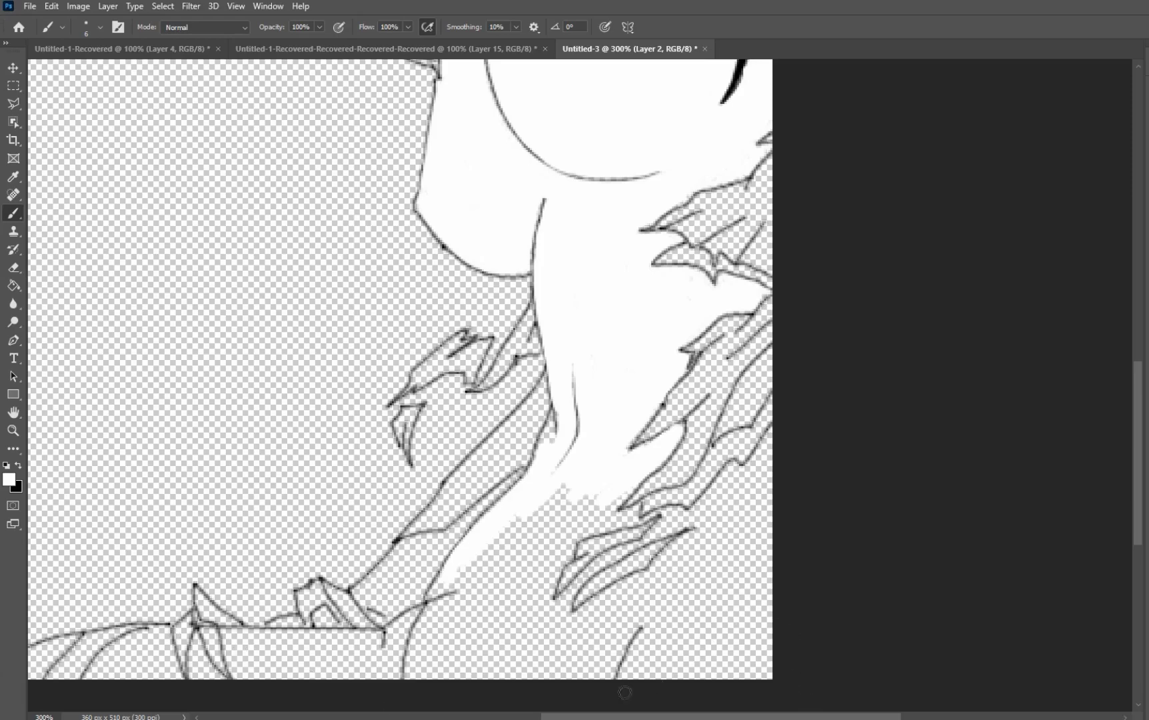
{"action": "mouse_move", "coordinate": [582, 462]}
{"action": "left_mouse_down"}
{"action": "mouse_move", "coordinate": [526, 535]}
{"action": "mouse_move", "coordinate": [570, 496]}
{"action": "mouse_move", "coordinate": [556, 529]}
{"action": "mouse_move", "coordinate": [603, 490]}
{"action": "mouse_move", "coordinate": [583, 510]}
{"action": "mouse_move", "coordinate": [541, 518]}
{"action": "mouse_move", "coordinate": [572, 490]}
{"action": "mouse_move", "coordinate": [458, 578]}
{"action": "mouse_move", "coordinate": [522, 526]}
{"action": "left_mouse_up"}
Set the brush size to 3 px and fill the small gaps beside the lower neck line and at the shoulder line's end with white.
{"action": "right_click", "coordinate": [522, 526]}
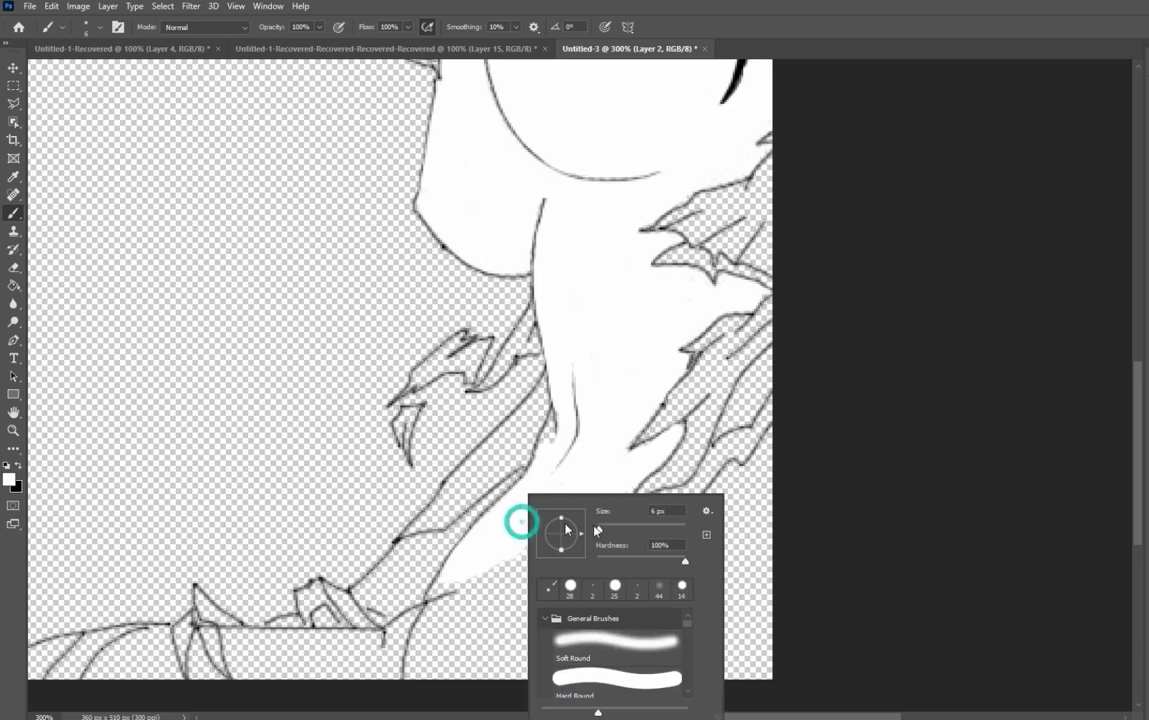
{"action": "double_click", "coordinate": [654, 510]}
{"action": "type", "text": "3"}
{"action": "key", "text": "Return"}
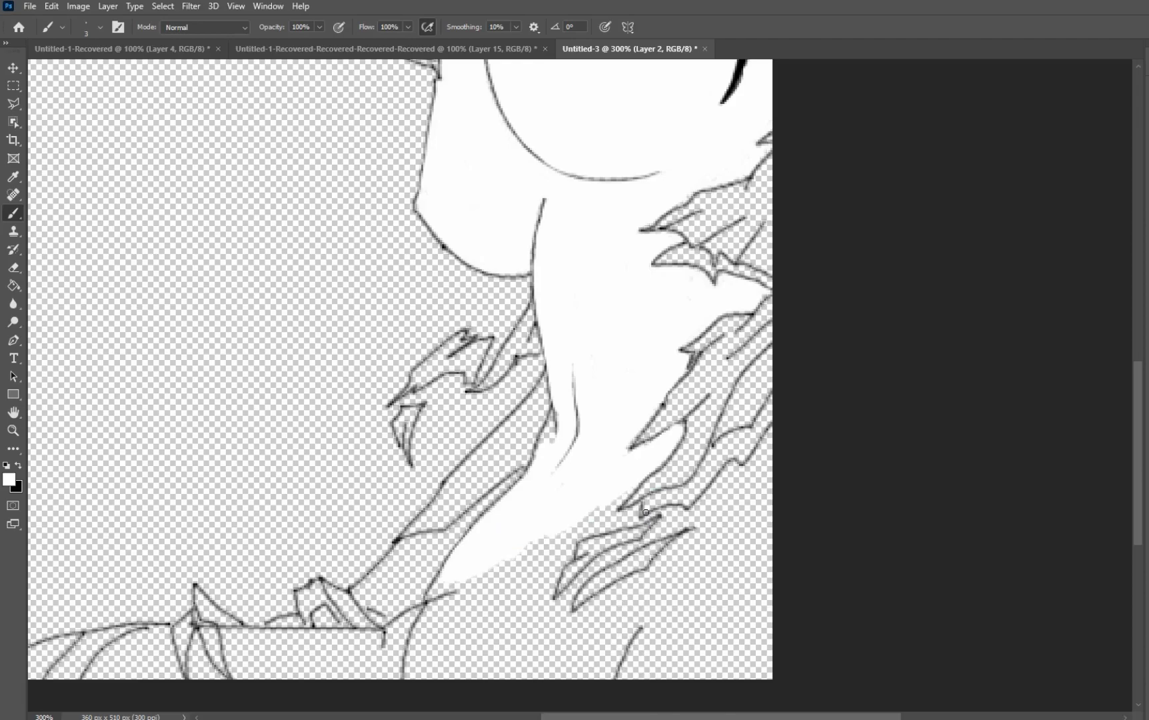
{"action": "left_click_drag", "start_coordinate": [552, 422], "coordinate": [548, 450]}
{"action": "left_click", "coordinate": [467, 582]}
Paint a thin white border under the lower spiky strands, from the neck fill out to the canvas edge.
{"action": "left_click_drag", "start_coordinate": [687, 514], "coordinate": [664, 513]}
{"action": "mouse_move", "coordinate": [641, 518]}
{"action": "left_mouse_down"}
{"action": "mouse_move", "coordinate": [620, 507]}
{"action": "mouse_move", "coordinate": [623, 491]}
{"action": "left_mouse_up"}
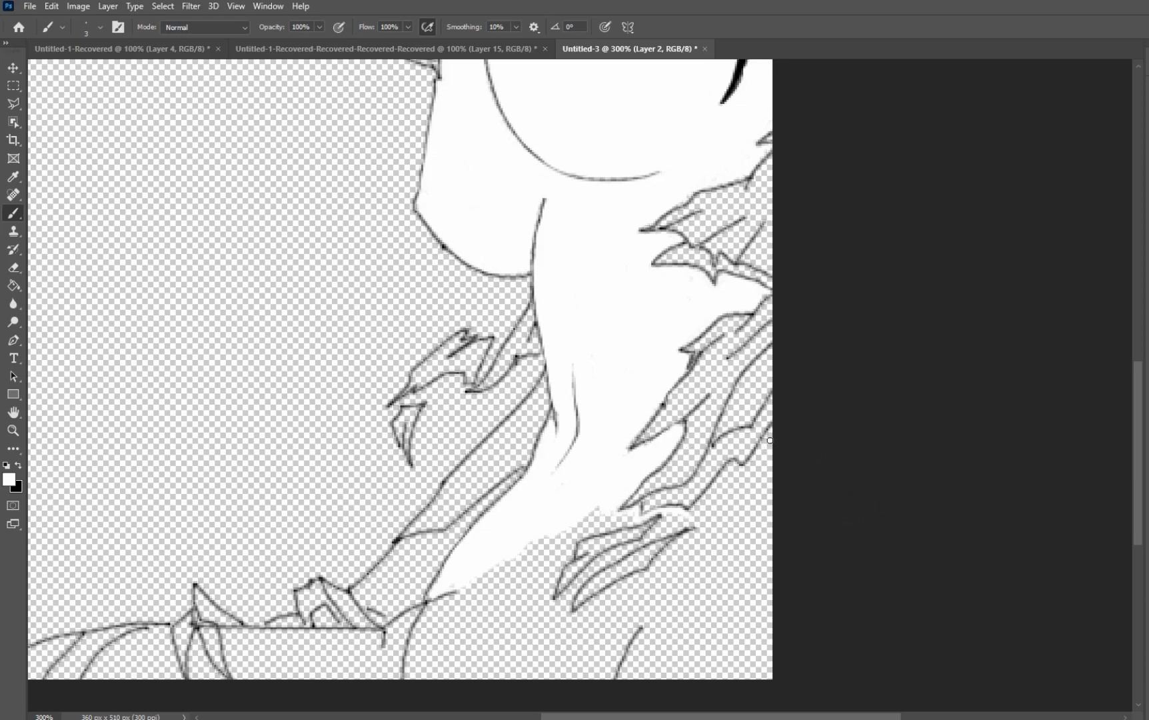
{"action": "mouse_move", "coordinate": [772, 435]}
{"action": "left_mouse_down"}
{"action": "mouse_move", "coordinate": [760, 472]}
{"action": "mouse_move", "coordinate": [772, 444]}
{"action": "mouse_move", "coordinate": [726, 478]}
{"action": "left_mouse_up"}
{"action": "mouse_move", "coordinate": [614, 524]}
{"action": "left_mouse_down"}
{"action": "mouse_move", "coordinate": [586, 530]}
{"action": "mouse_move", "coordinate": [620, 519]}
{"action": "left_mouse_up"}
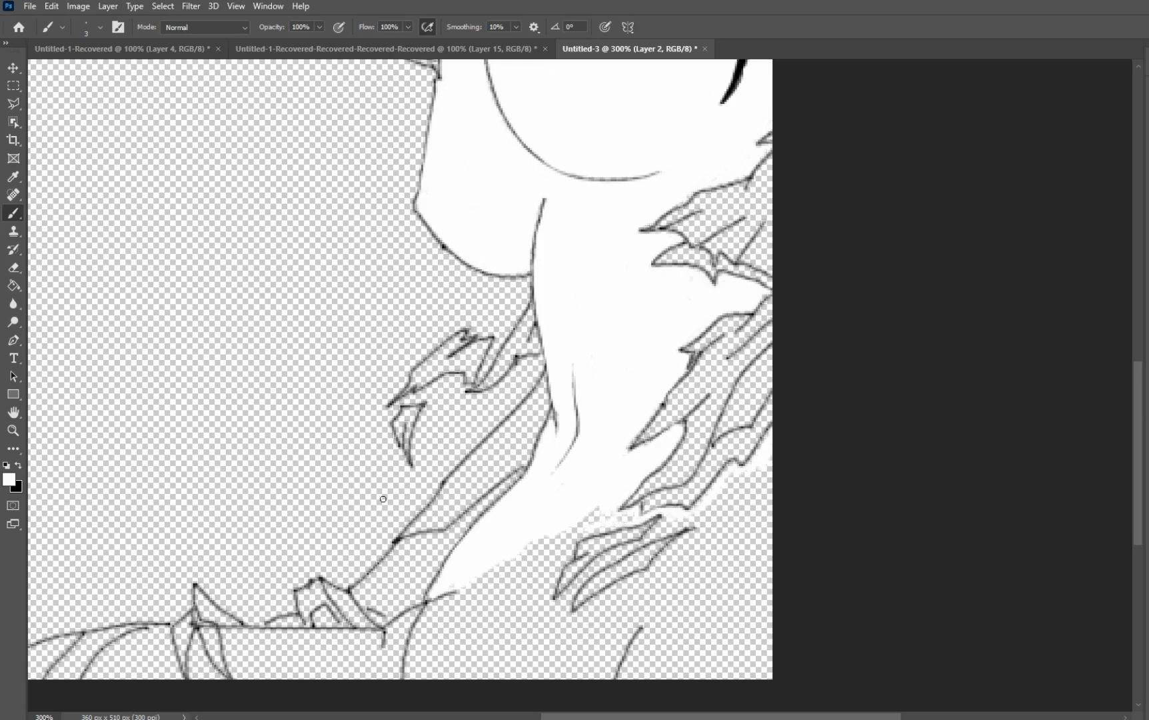
{"action": "left_click", "coordinate": [13, 430]}
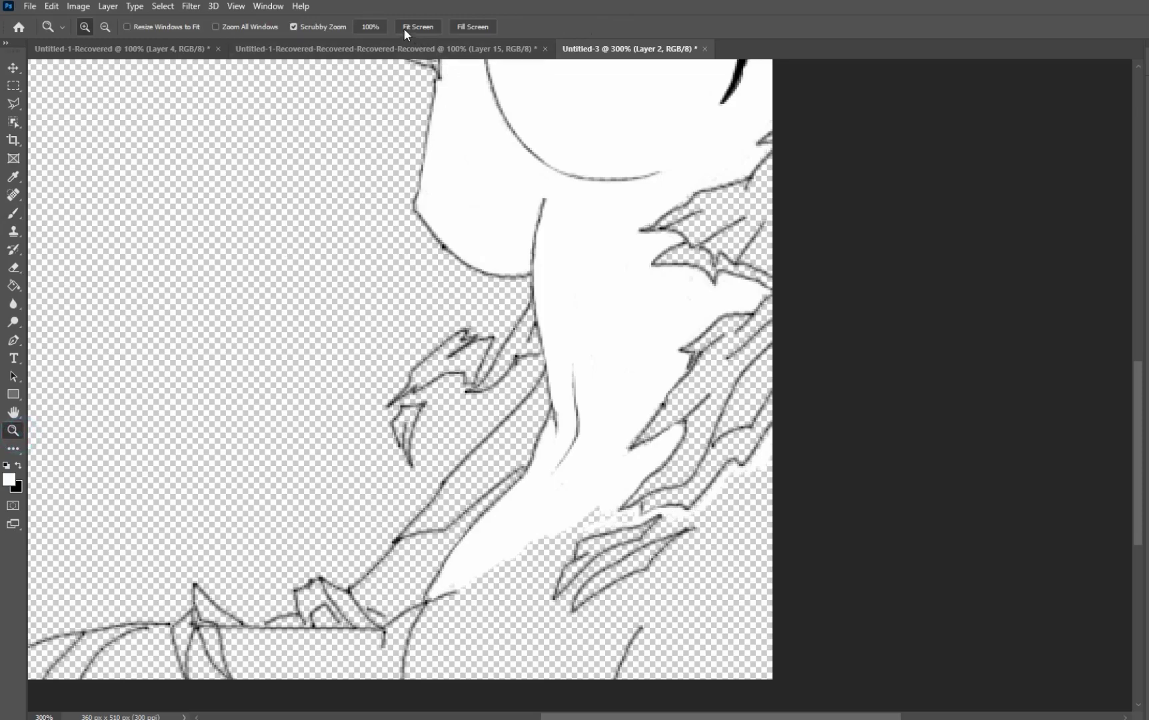
{"action": "left_click", "coordinate": [370, 27]}
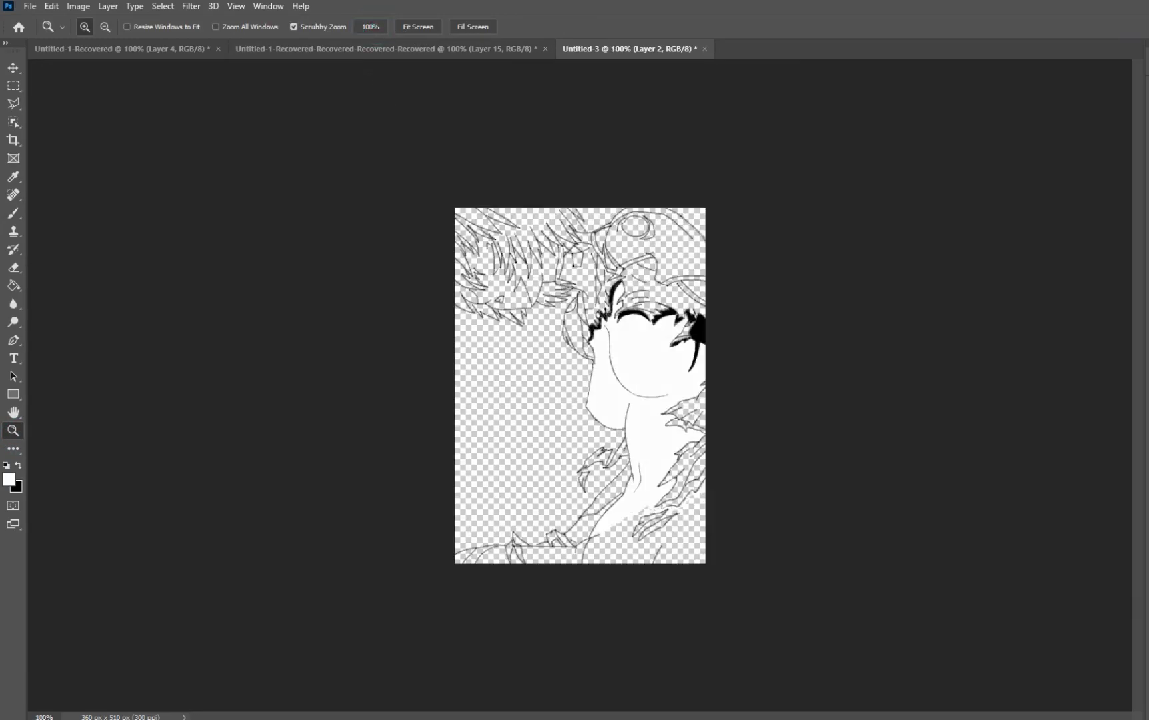